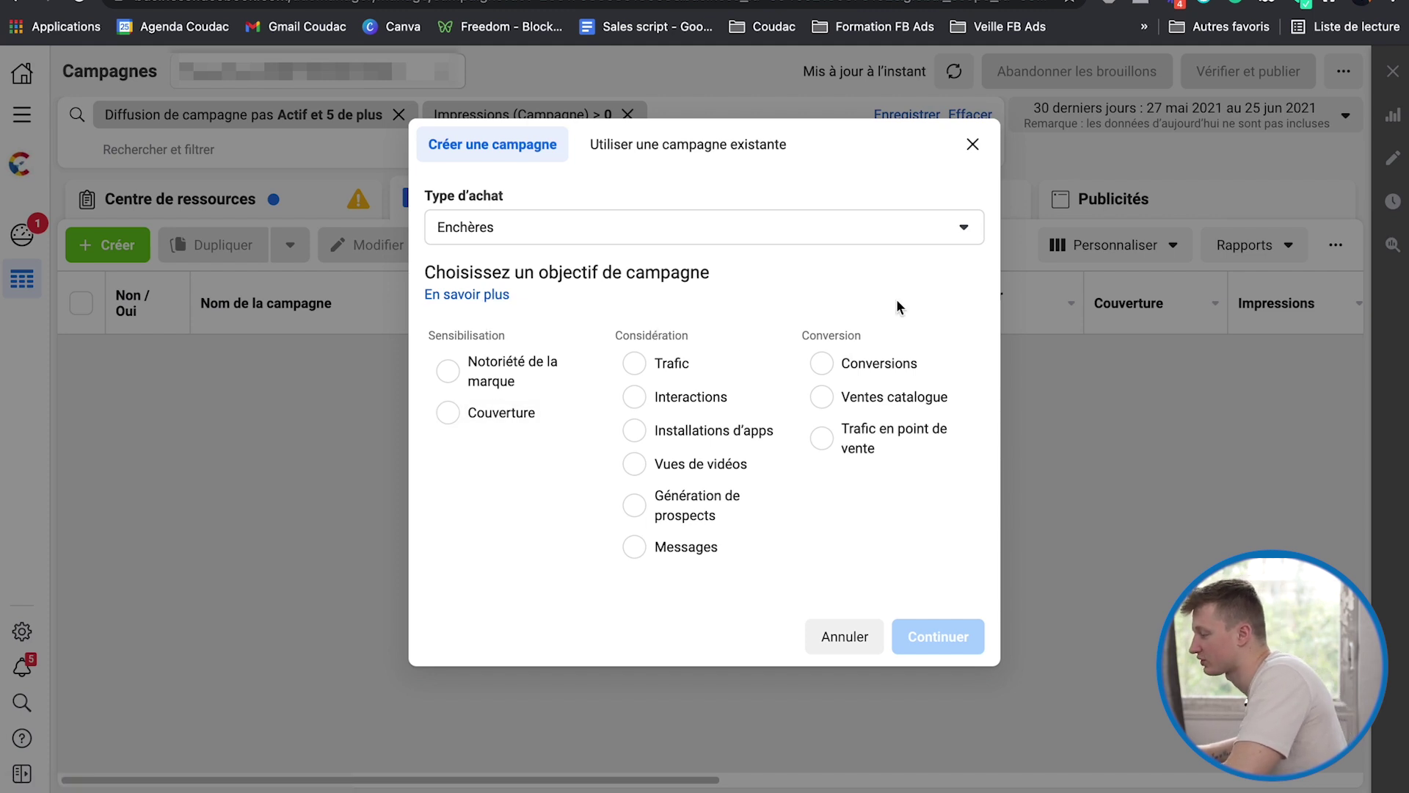
# Step: Review the buying types available for the new campaign, keeping Enchères selected
pyautogui.click(934, 236)
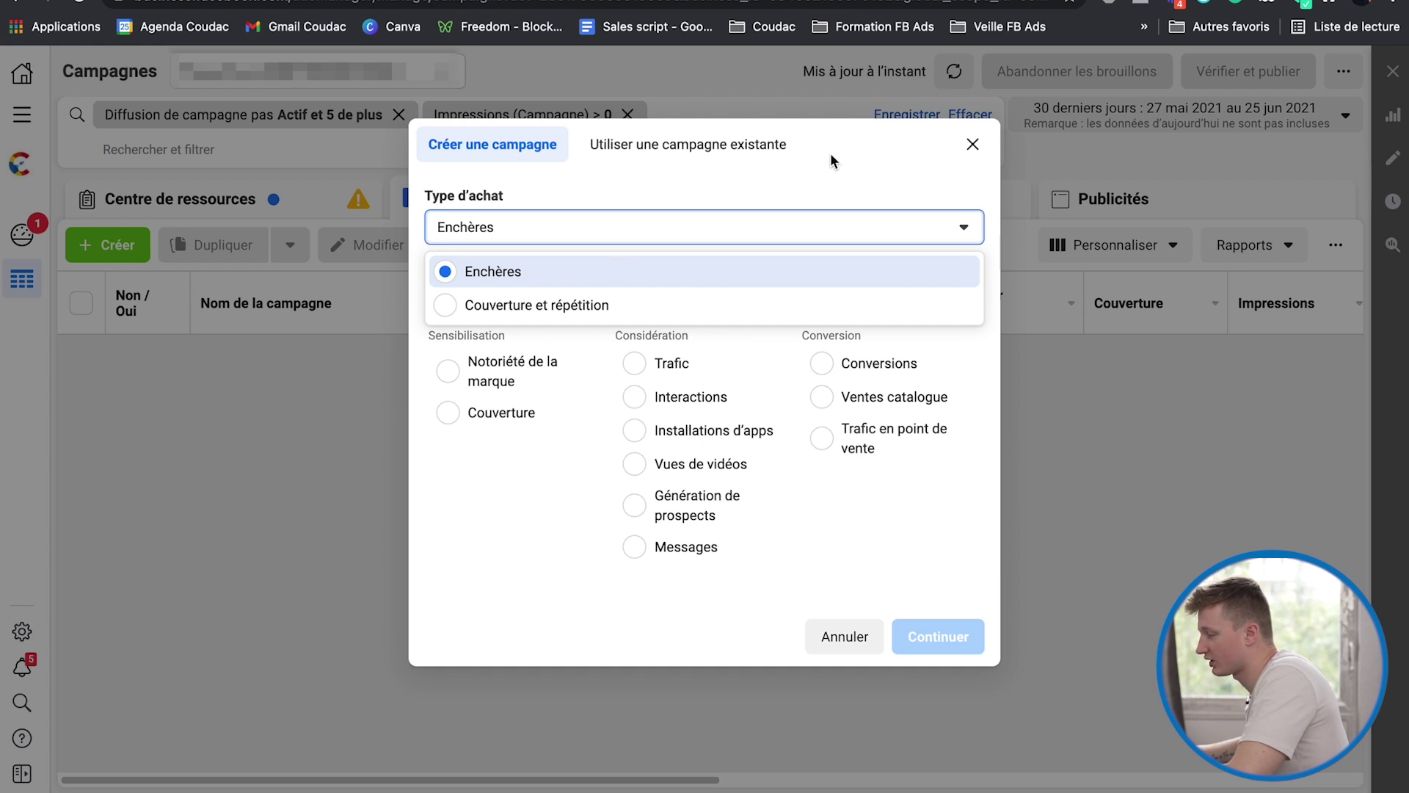
pyautogui.click(863, 166)
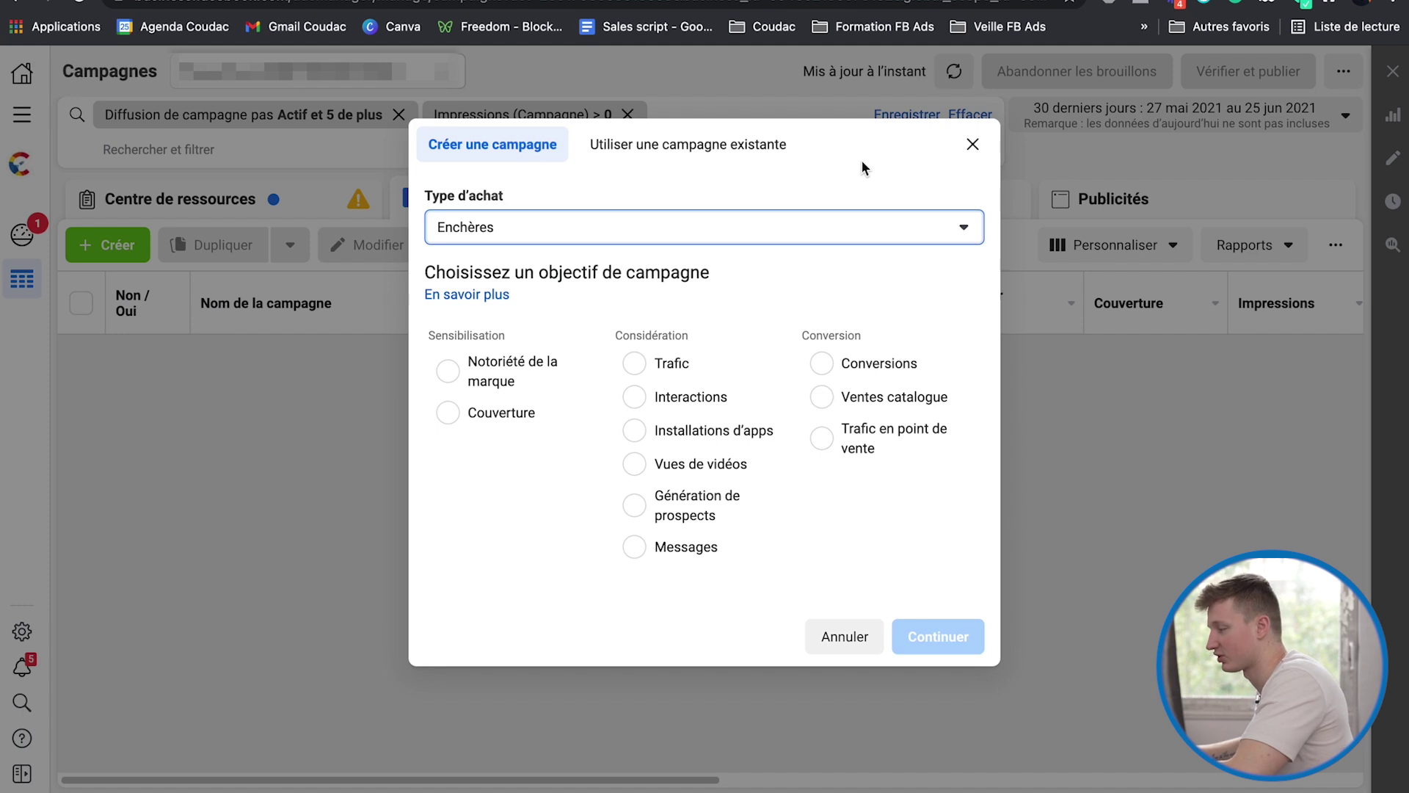
pyautogui.click(842, 226)
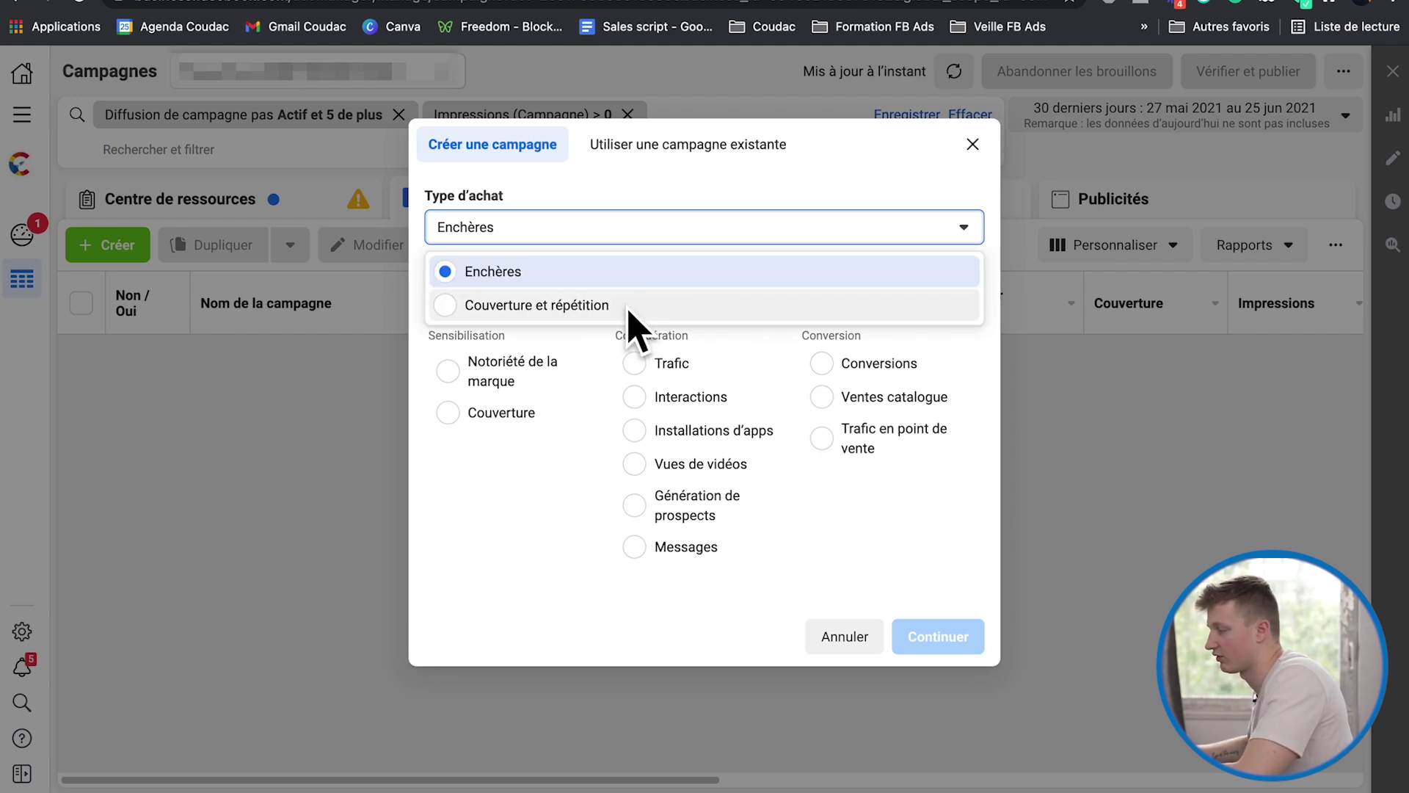
pyautogui.click(873, 195)
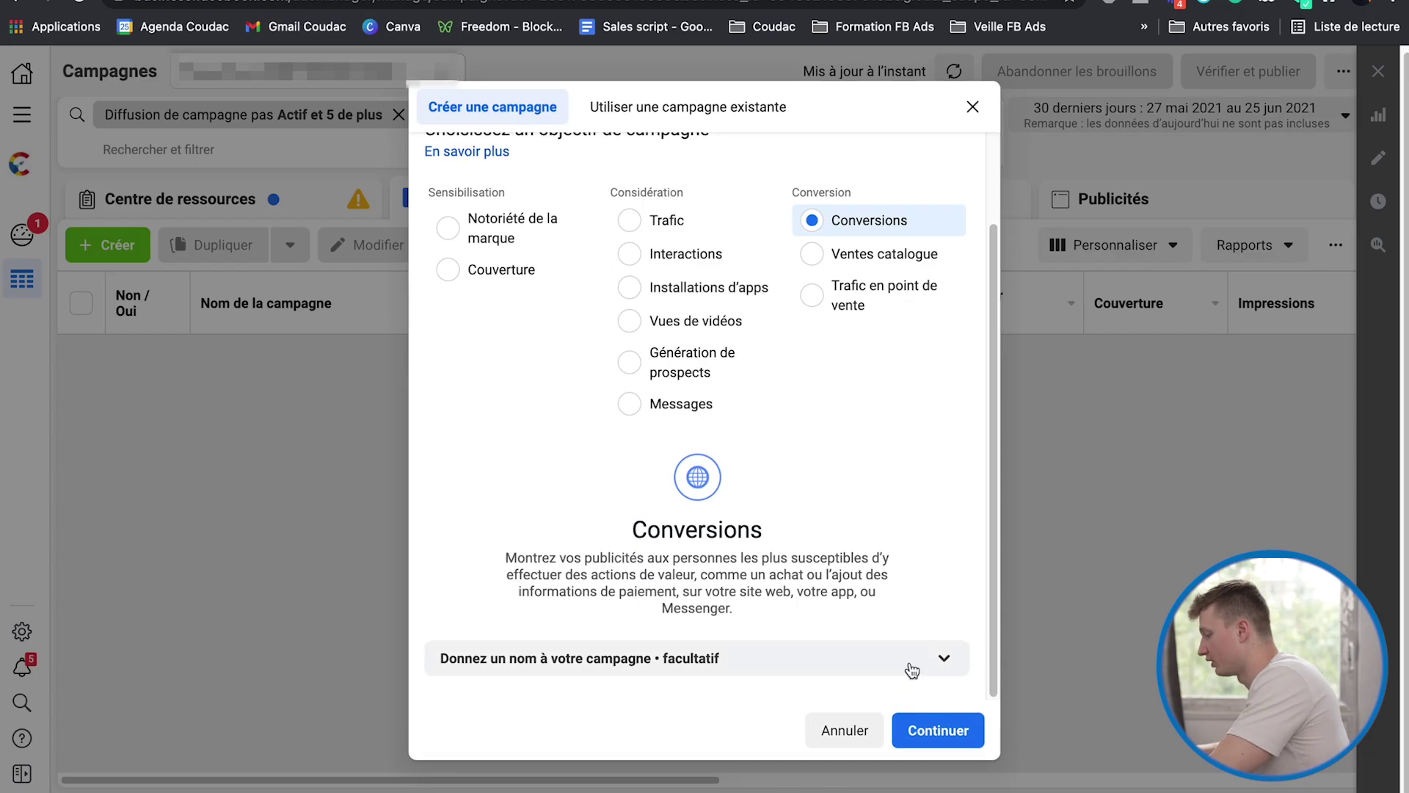
# Step: Name the Conversions campaign "Test Youtube" and continue to its settings
pyautogui.click(909, 667)
pyautogui.scroll(-3, 825, 553)
pyautogui.click(679, 452)
pyautogui.write('Test Youtube')
pyautogui.press('Return')
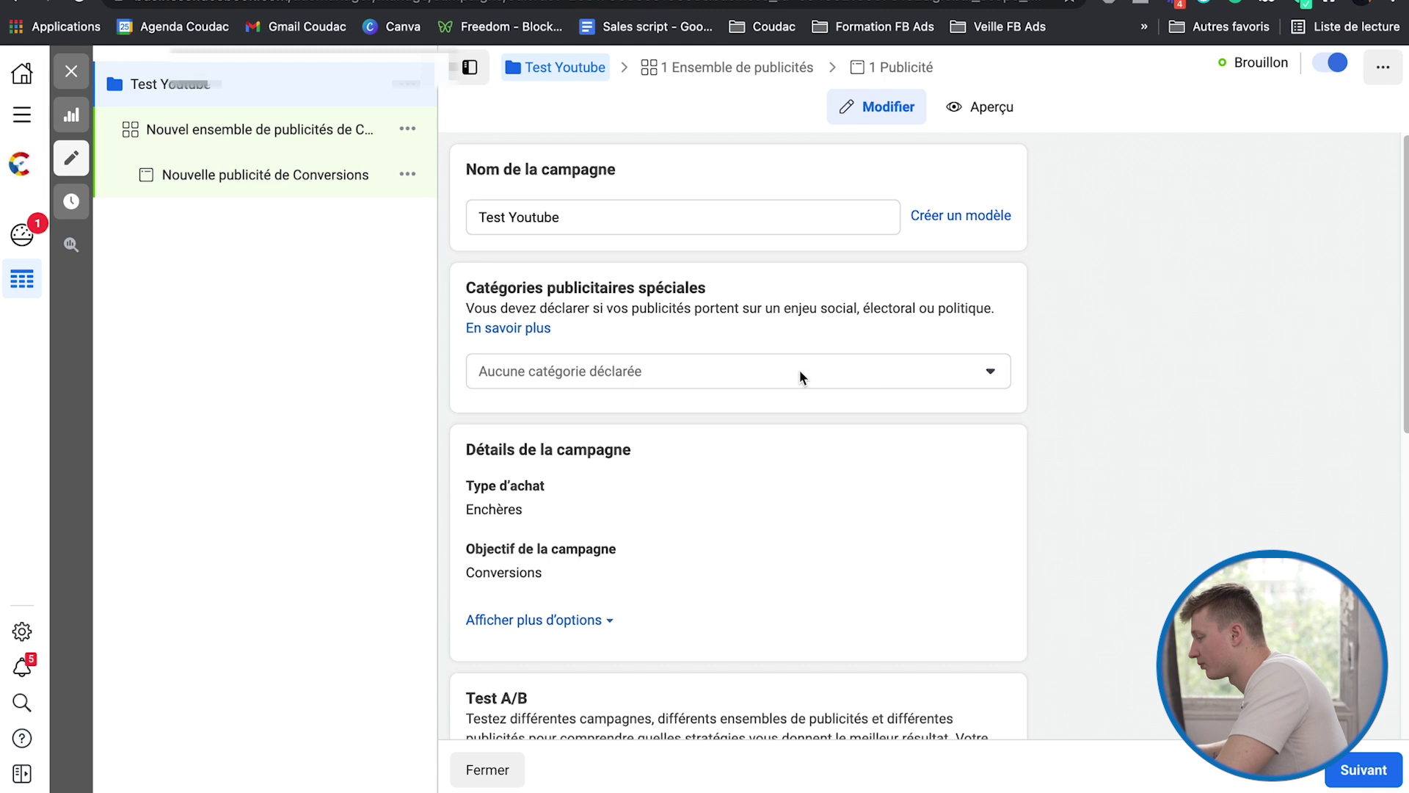
# Step: Examine the campaign's special ad categories, additional detail options and A/B test section
pyautogui.click(955, 374)
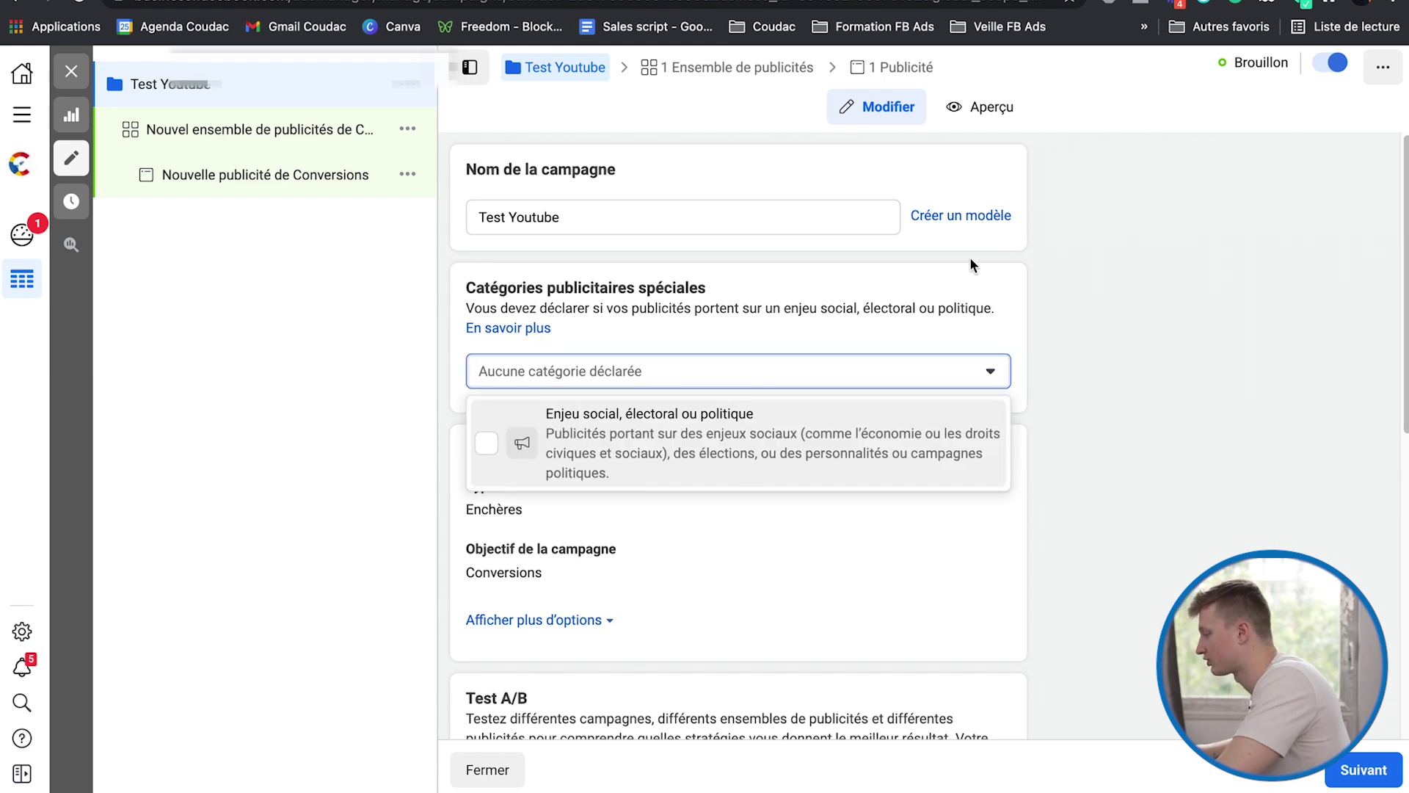
pyautogui.click(999, 273)
pyautogui.scroll(-1, 1017, 319)
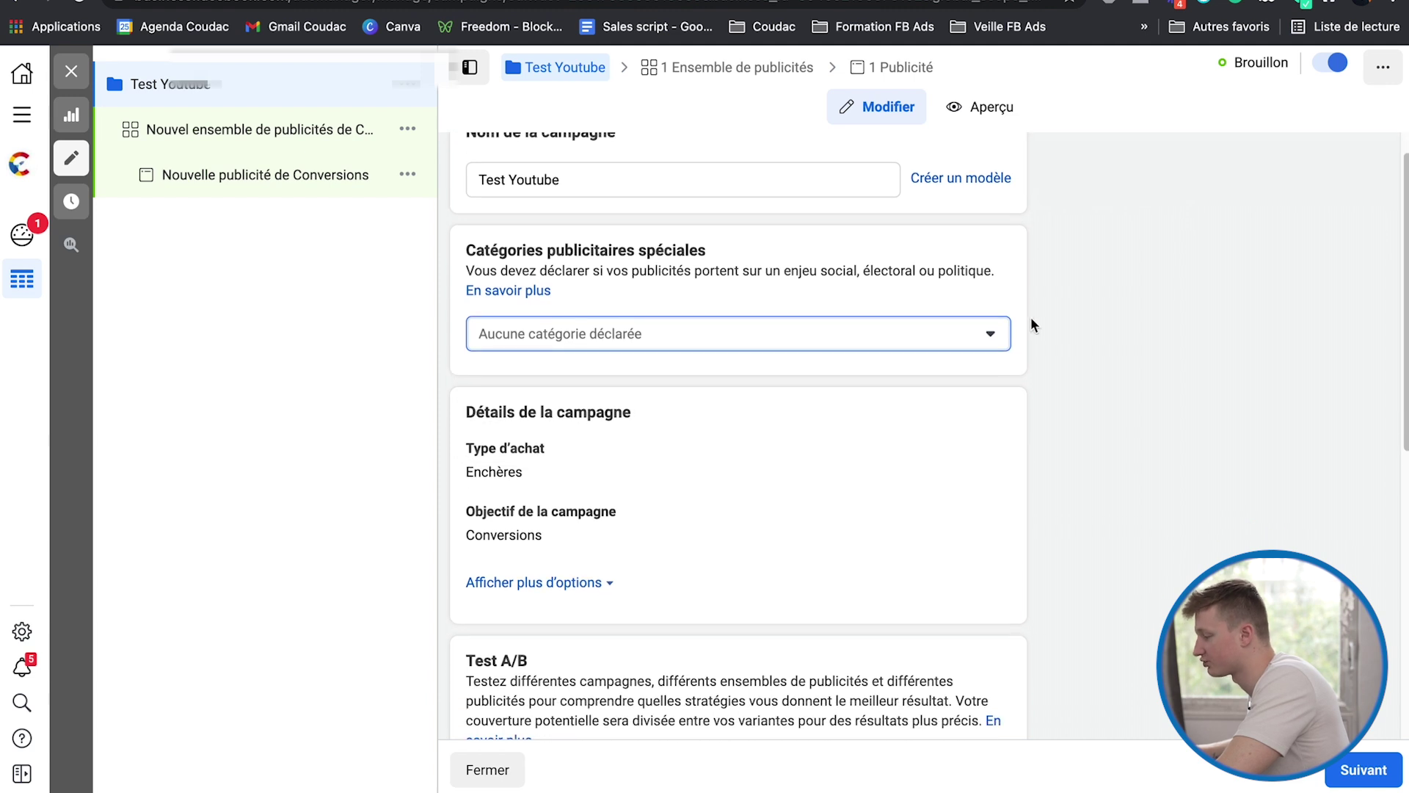
pyautogui.scroll(-3, 675, 470)
pyautogui.click(587, 384)
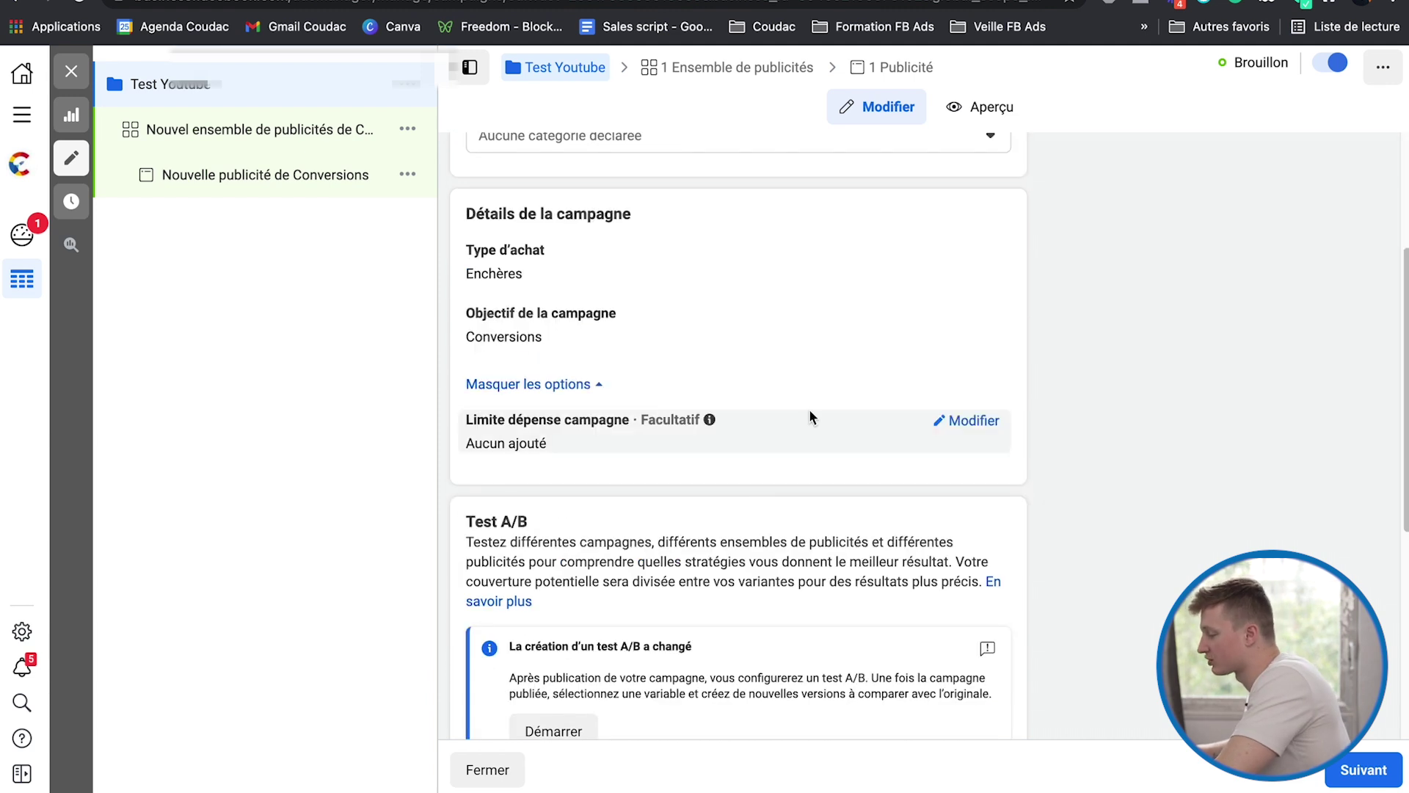
pyautogui.scroll(-3, 665, 503)
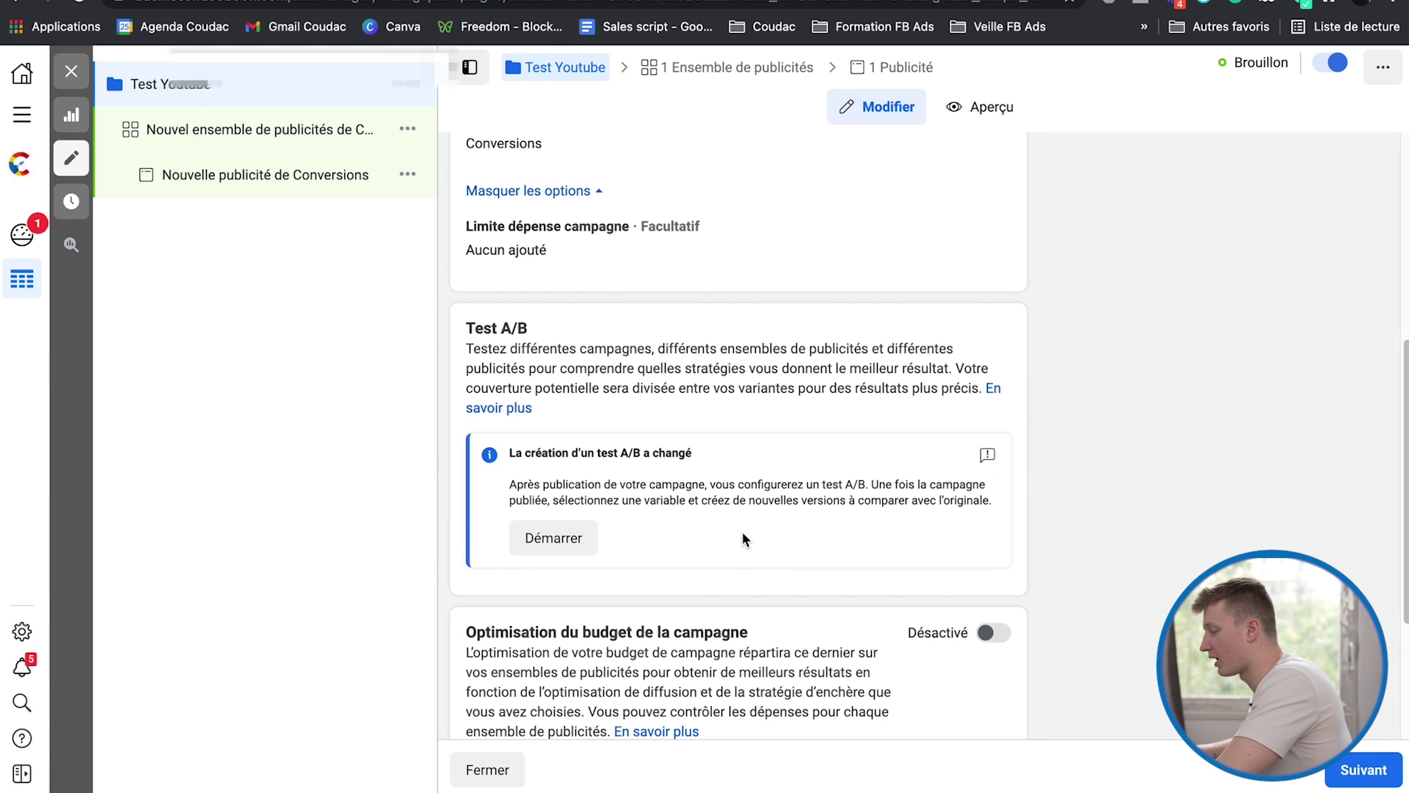
pyautogui.scroll(-3, 742, 536)
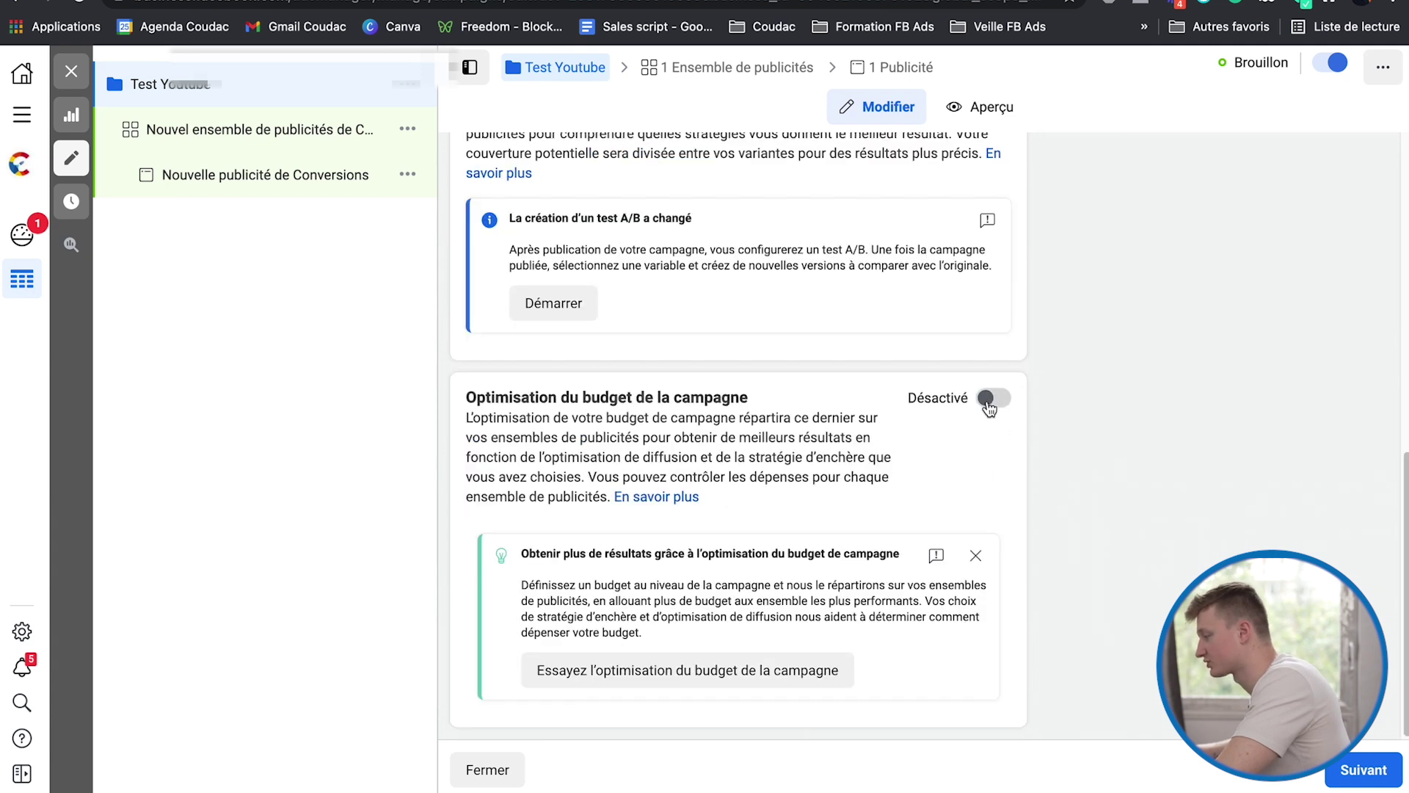
# Step: Turn on campaign budget optimisation for Test Youtube
pyautogui.click(990, 399)
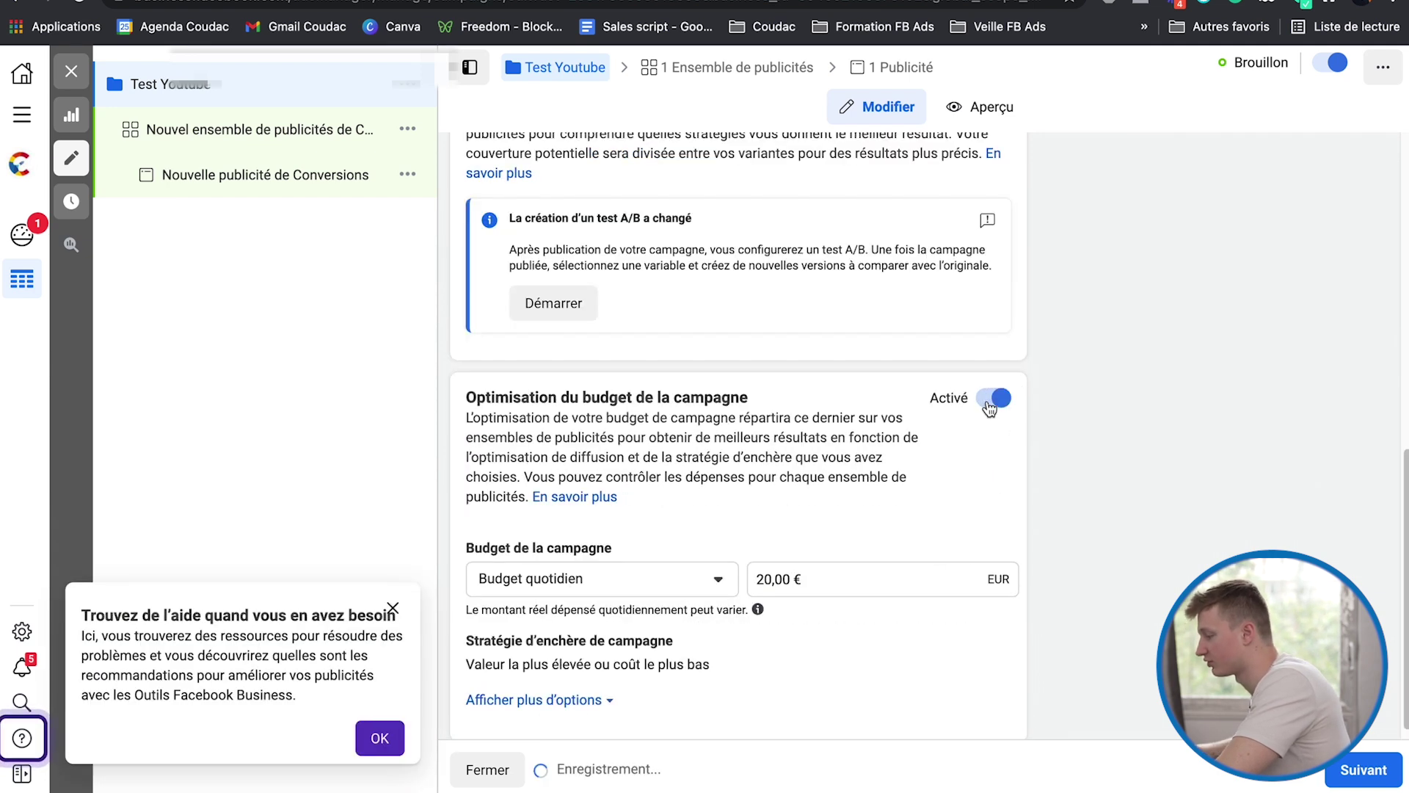
pyautogui.click(989, 402)
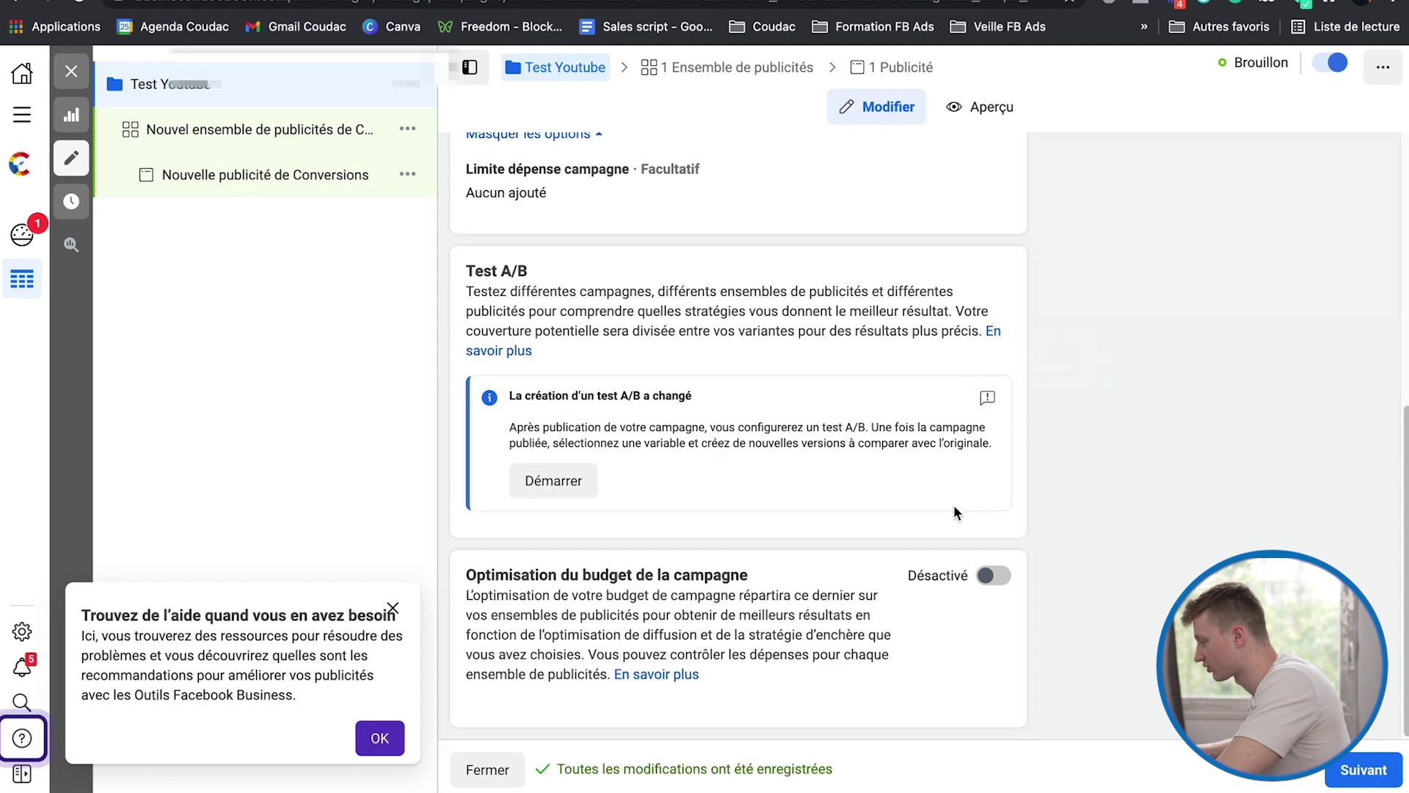
pyautogui.click(995, 576)
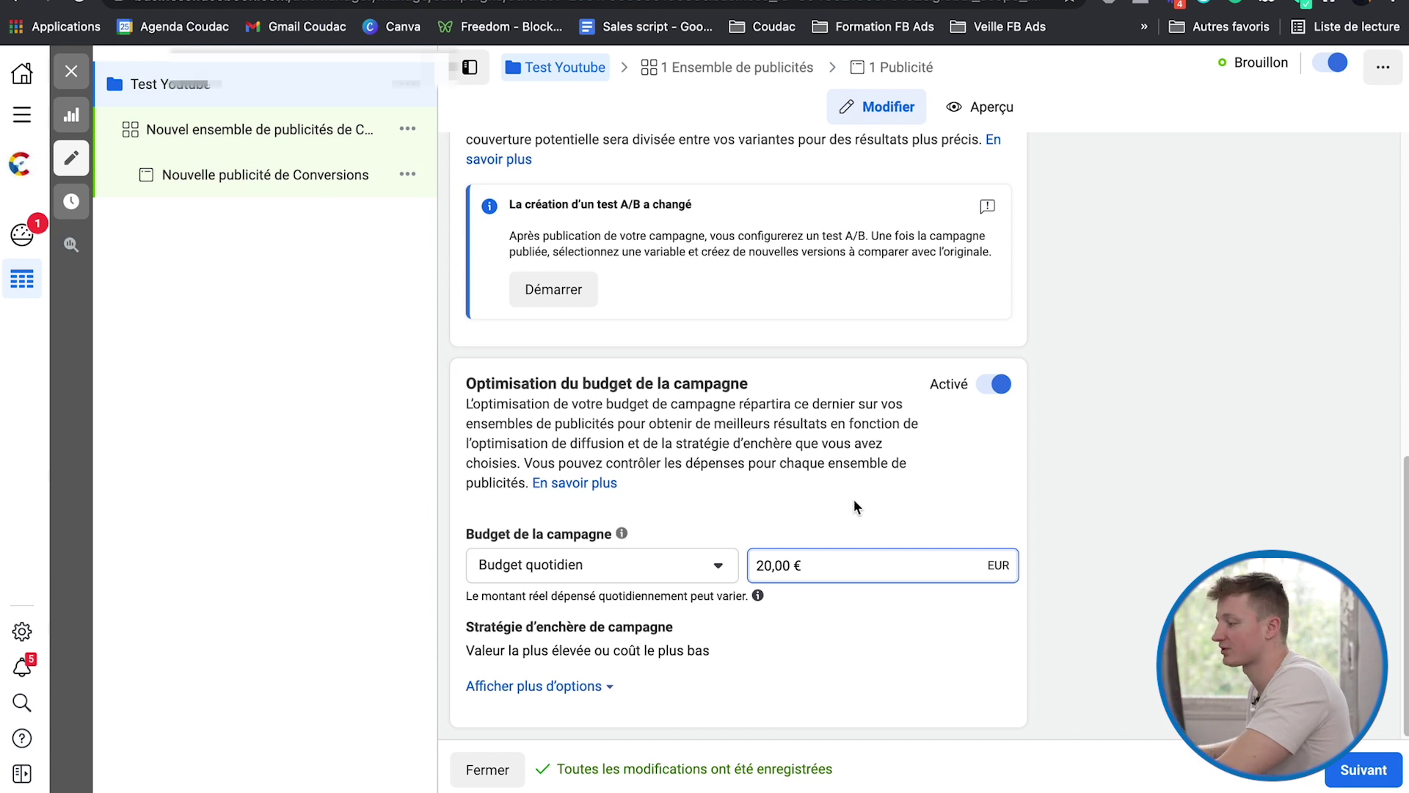
# Step: Set the campaign bid strategy to "Valeur la plus élevée ou coût le plus bas" and reveal the additional budget options
pyautogui.click(587, 651)
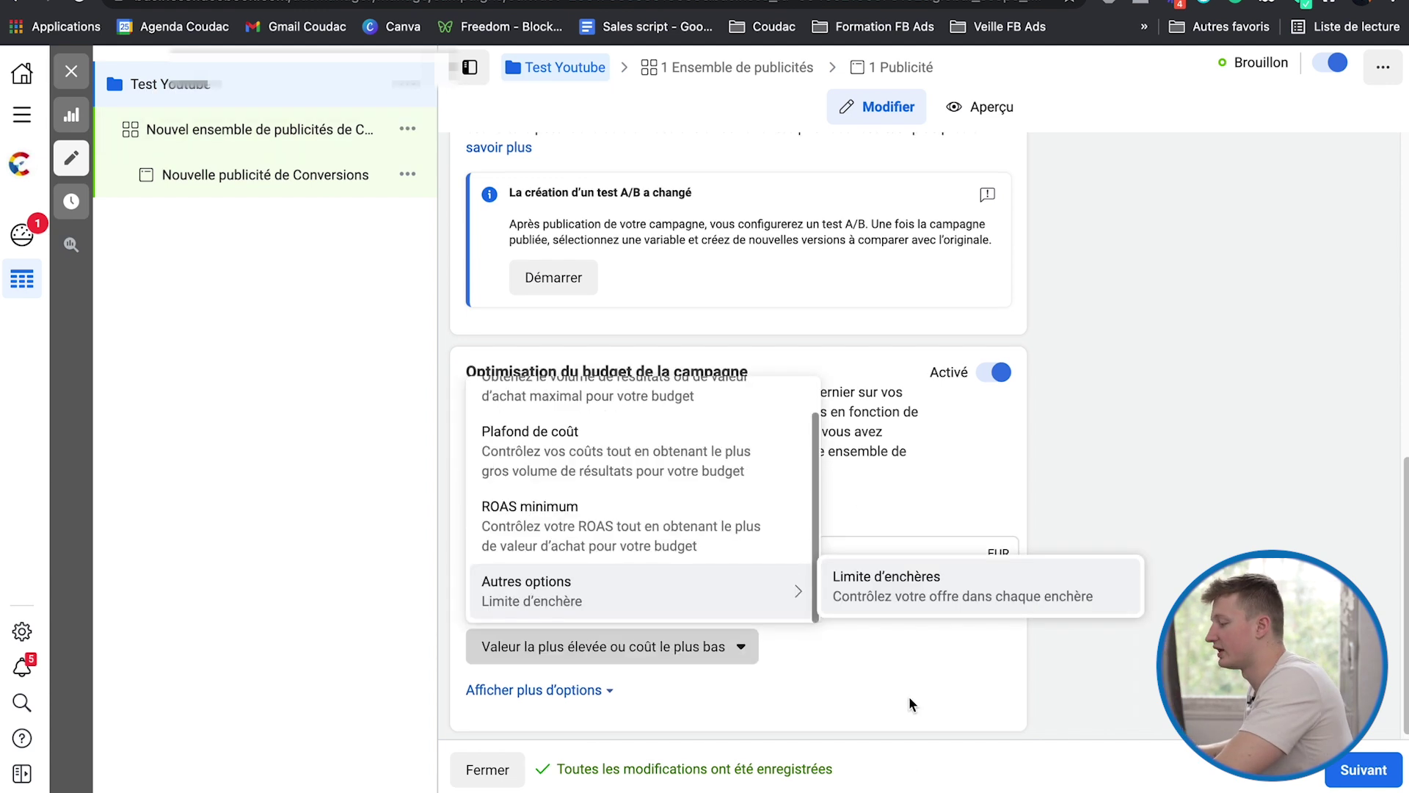
pyautogui.scroll(1, 668, 467)
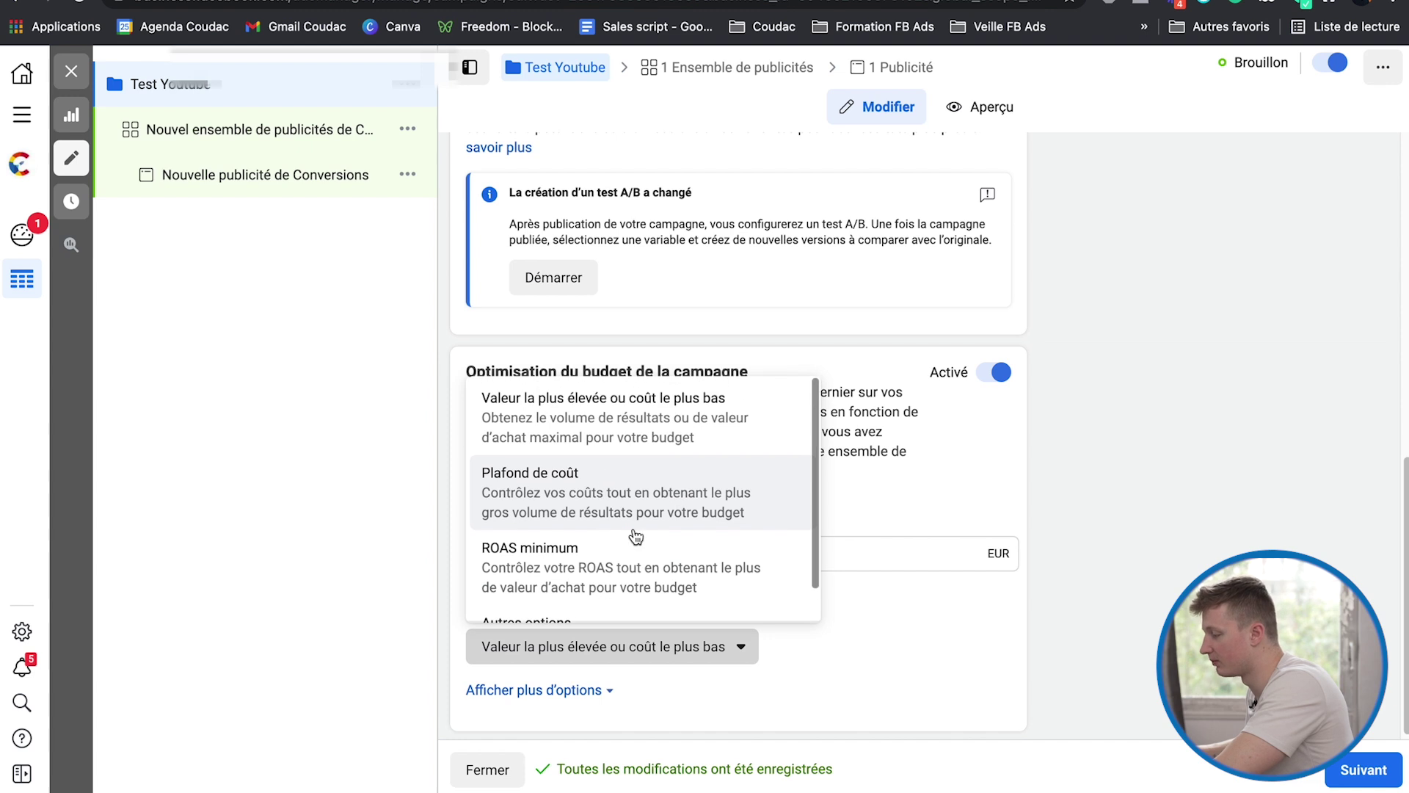
pyautogui.scroll(-1, 657, 478)
pyautogui.scroll(1, 646, 513)
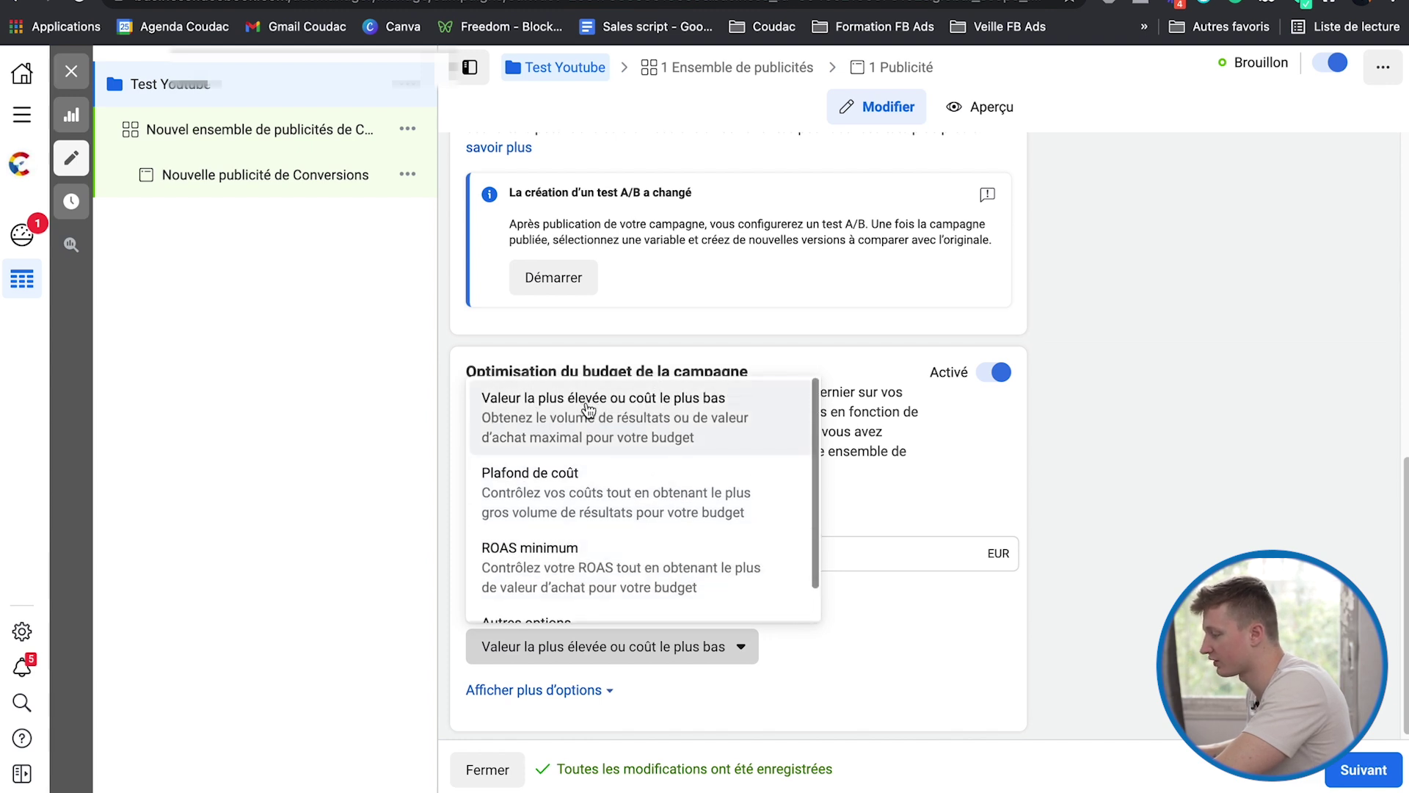
pyautogui.click(587, 404)
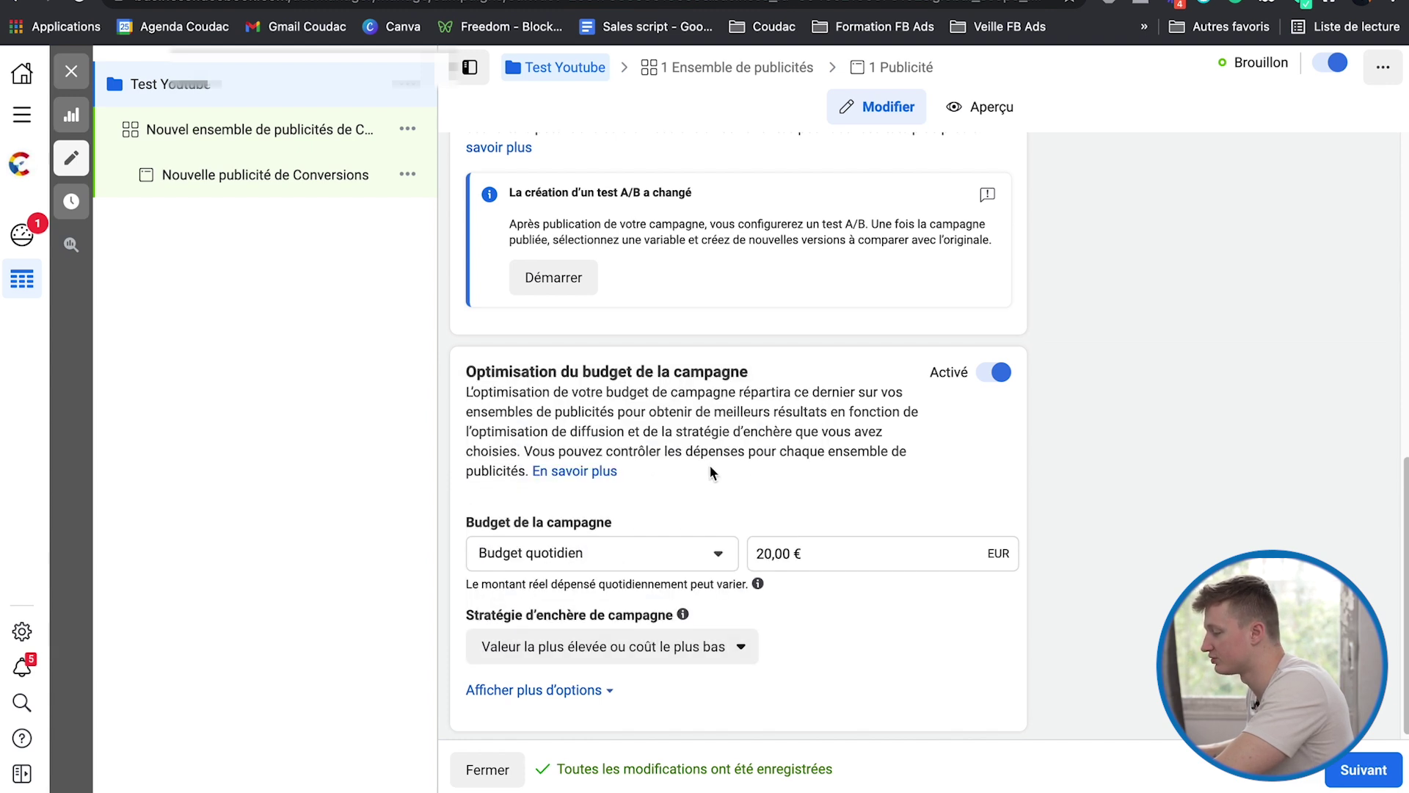
pyautogui.click(599, 694)
pyautogui.scroll(-2, 600, 701)
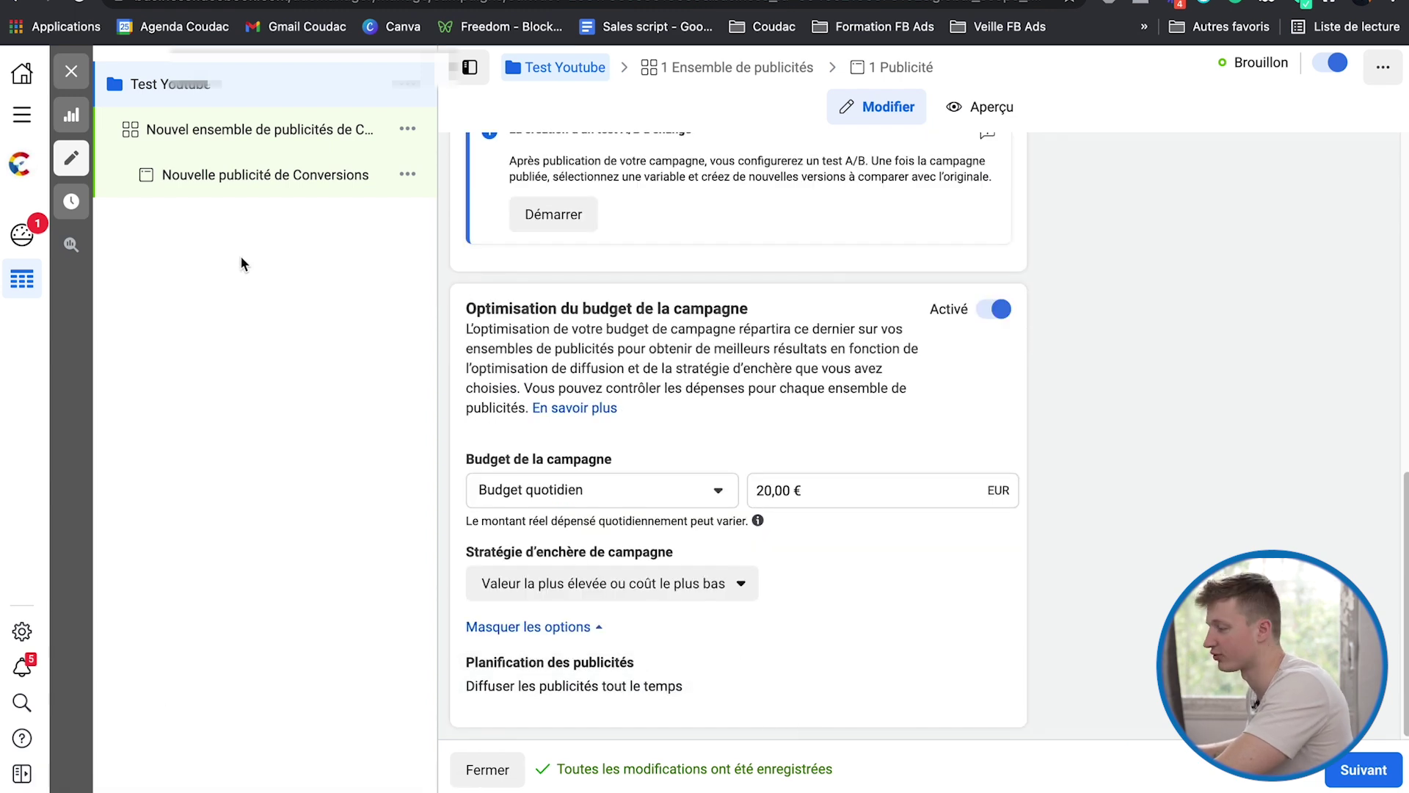
# Step: In the campaign's new ad set, select the tracking pixel and set the conversion event to Achat
pyautogui.click(277, 129)
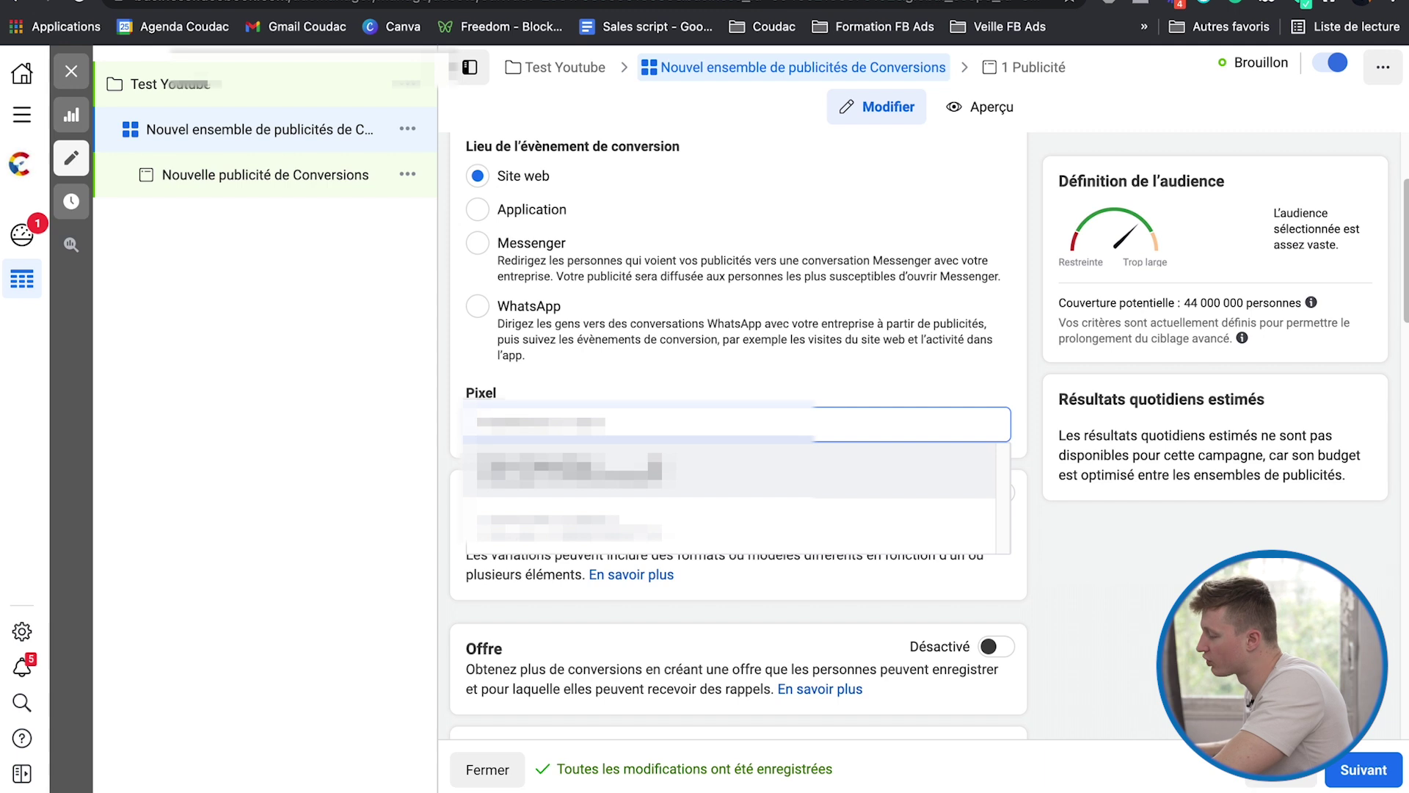
pyautogui.click(544, 464)
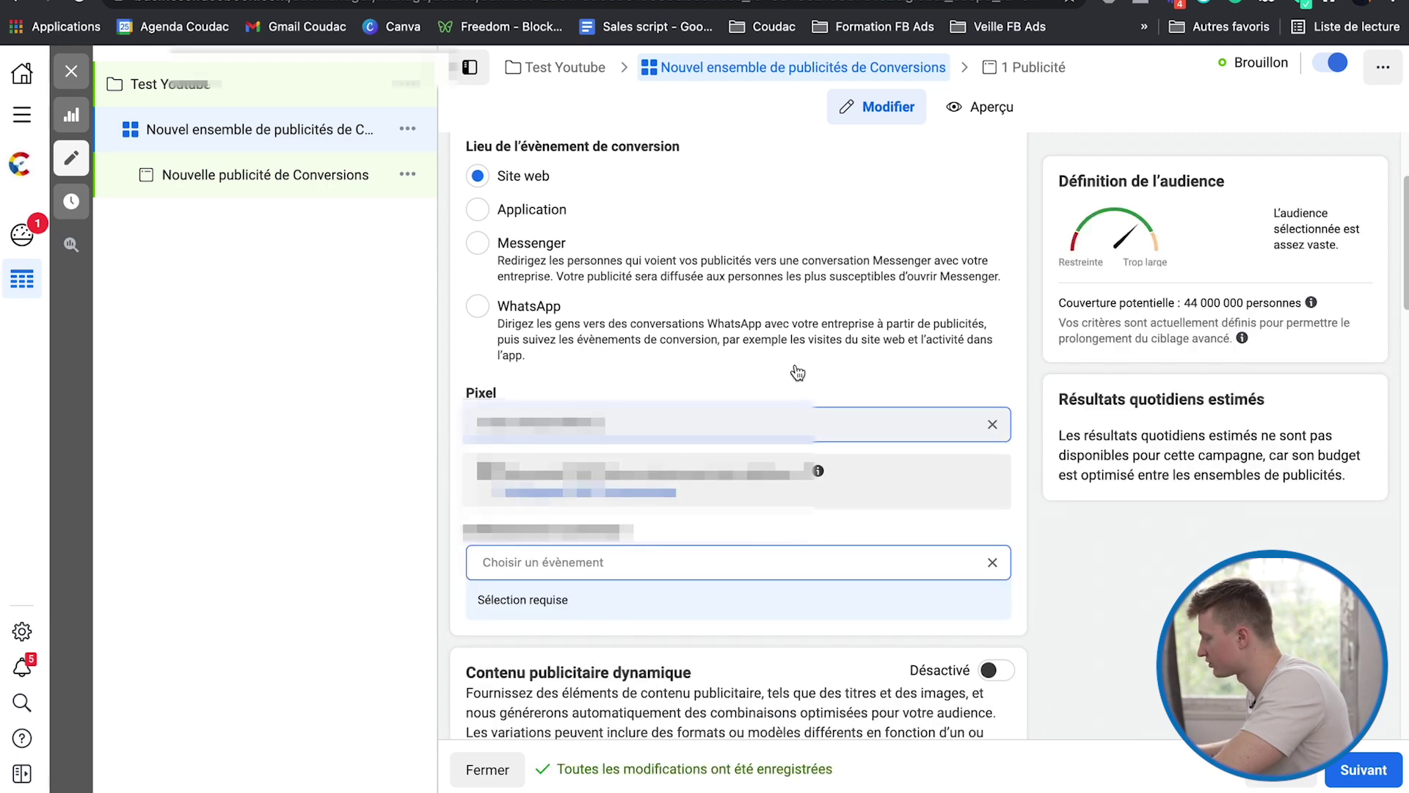
pyautogui.scroll(-3, 797, 373)
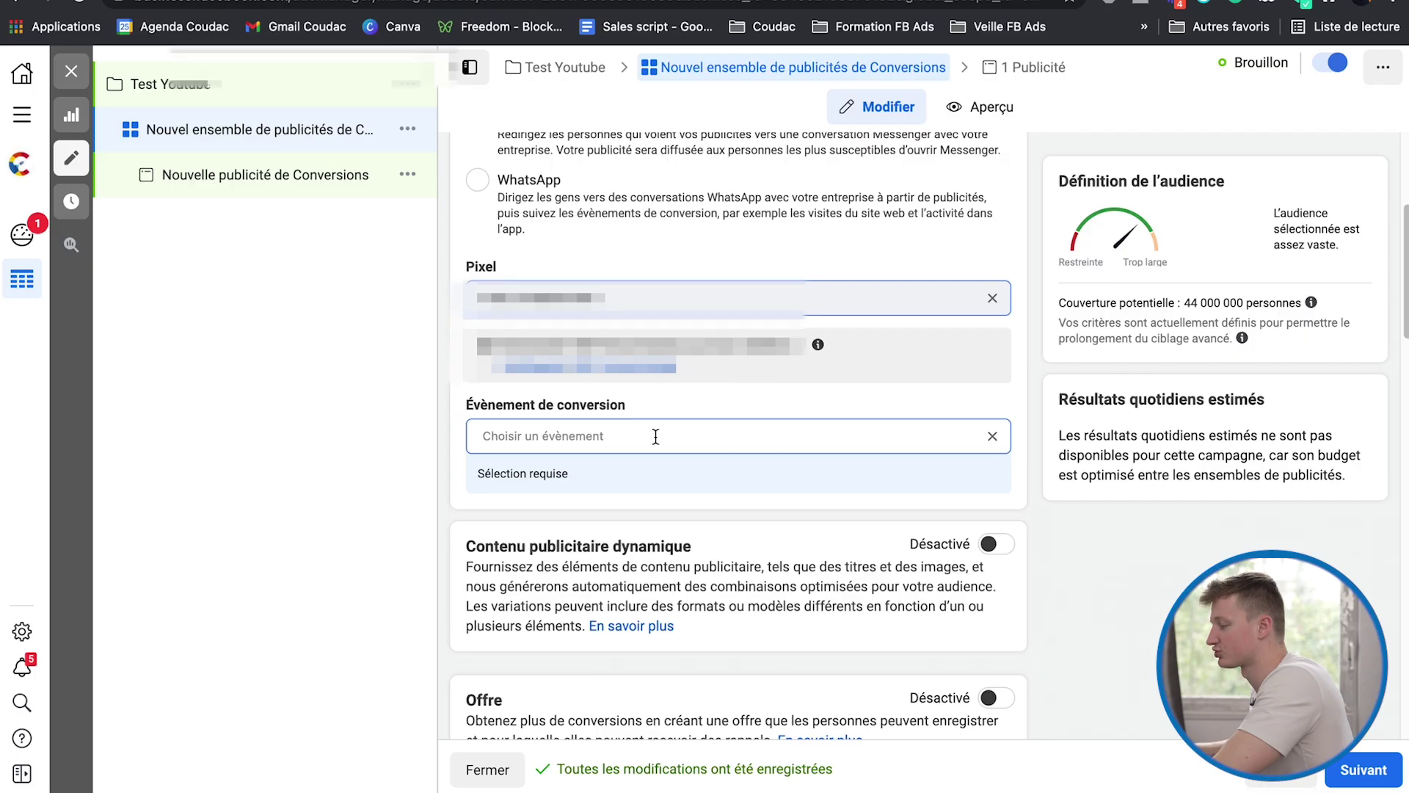
pyautogui.click(655, 437)
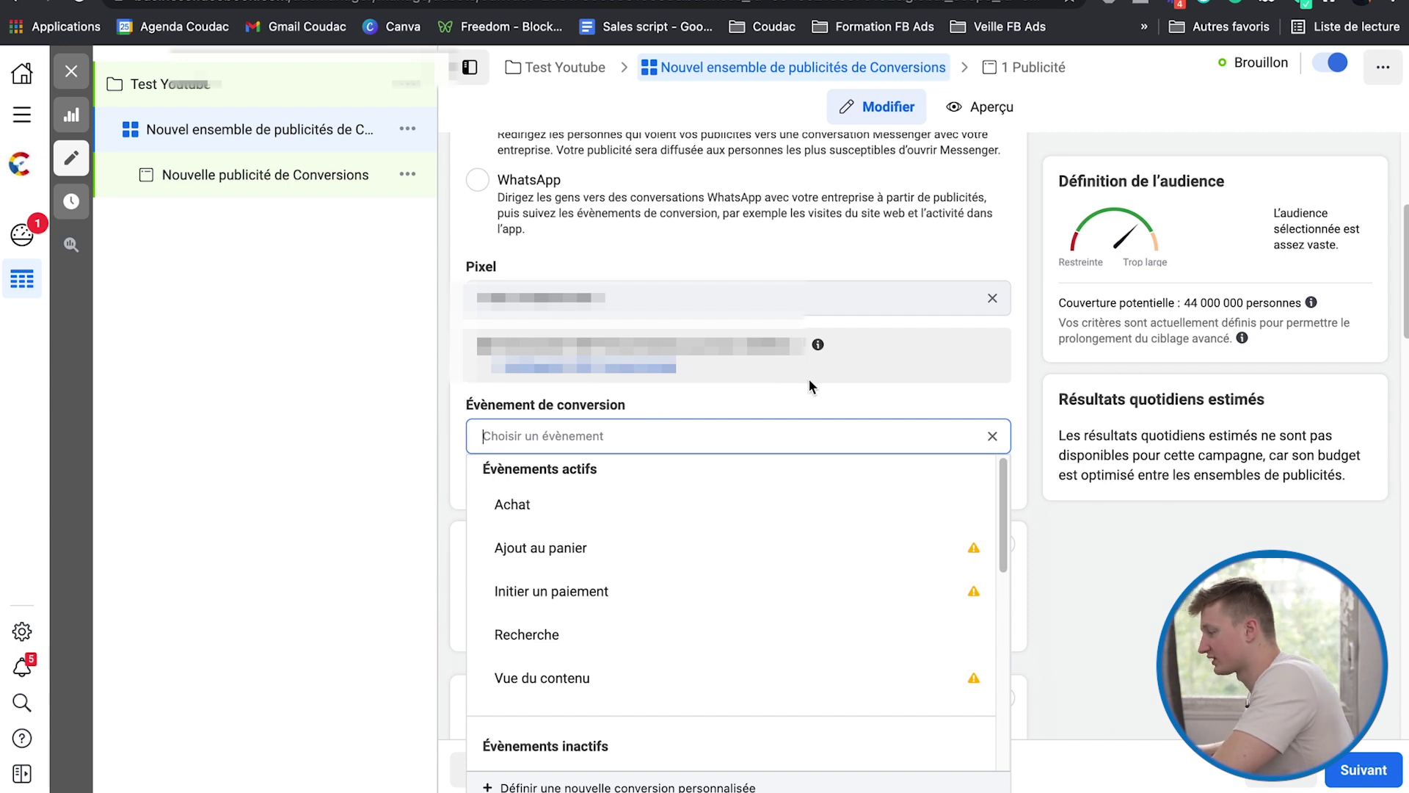
pyautogui.click(579, 506)
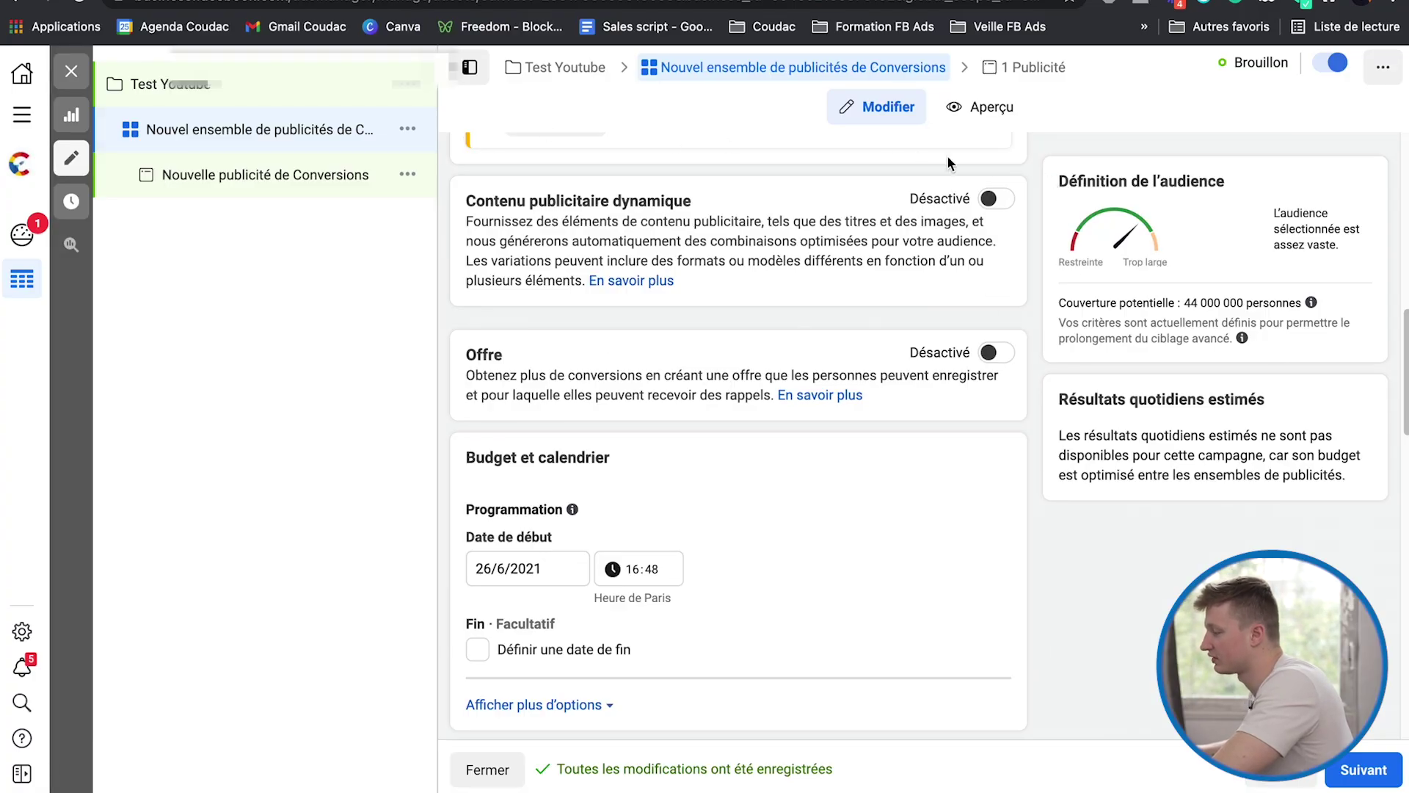
# Step: Add the sport interest Tennis to the ad set's detailed targeting
pyautogui.scroll(-5, 868, 290)
pyautogui.scroll(2, 860, 287)
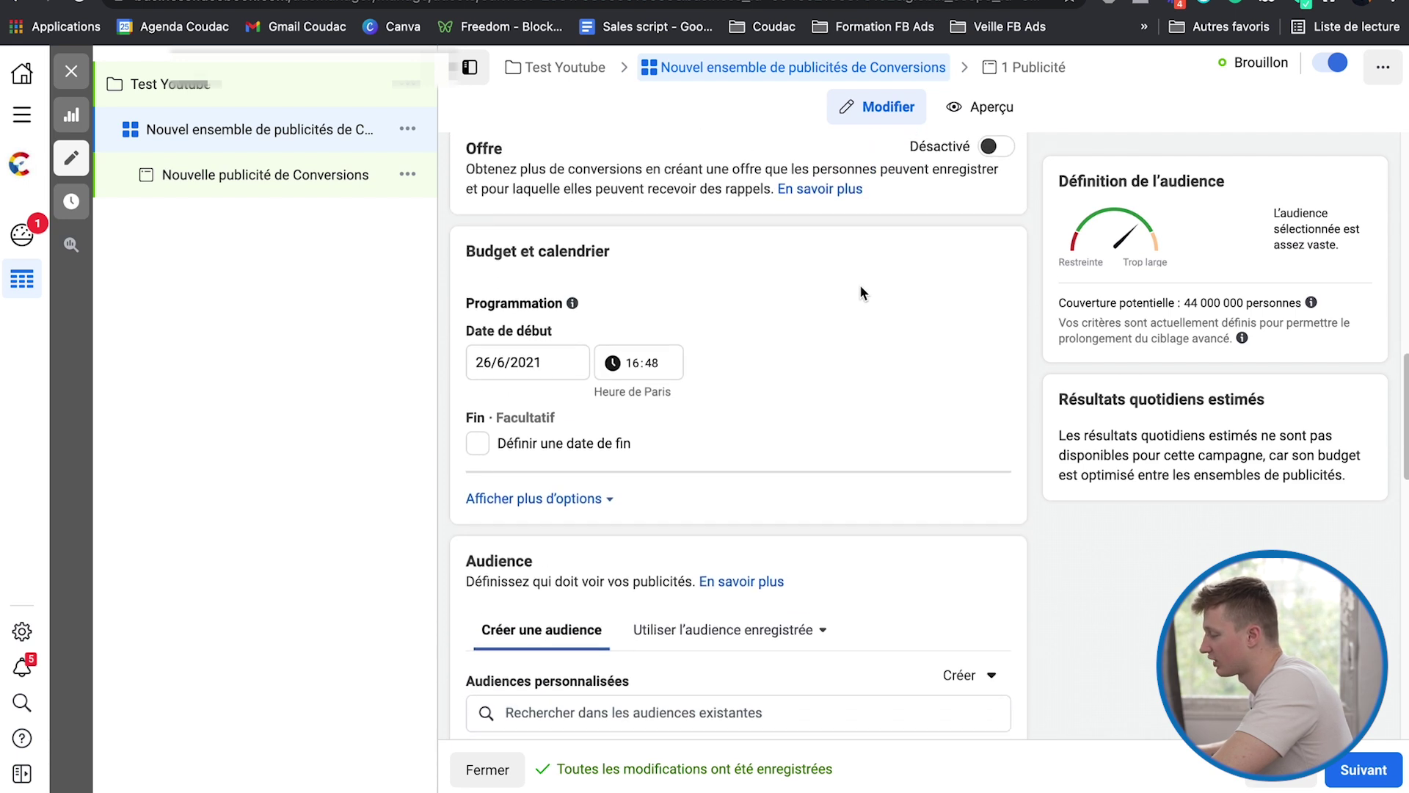
pyautogui.scroll(-6, 662, 264)
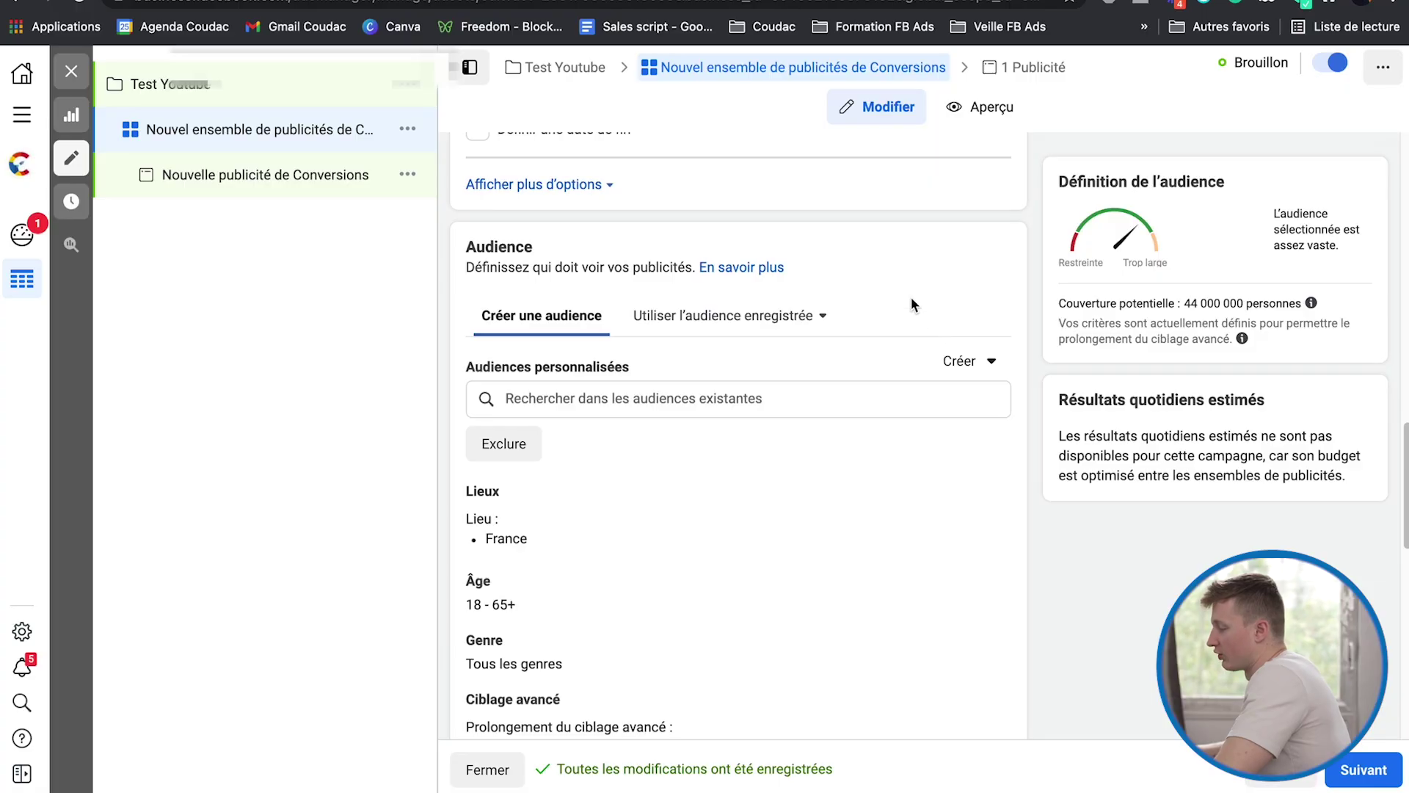
pyautogui.scroll(-2, 913, 303)
pyautogui.scroll(-5, 912, 301)
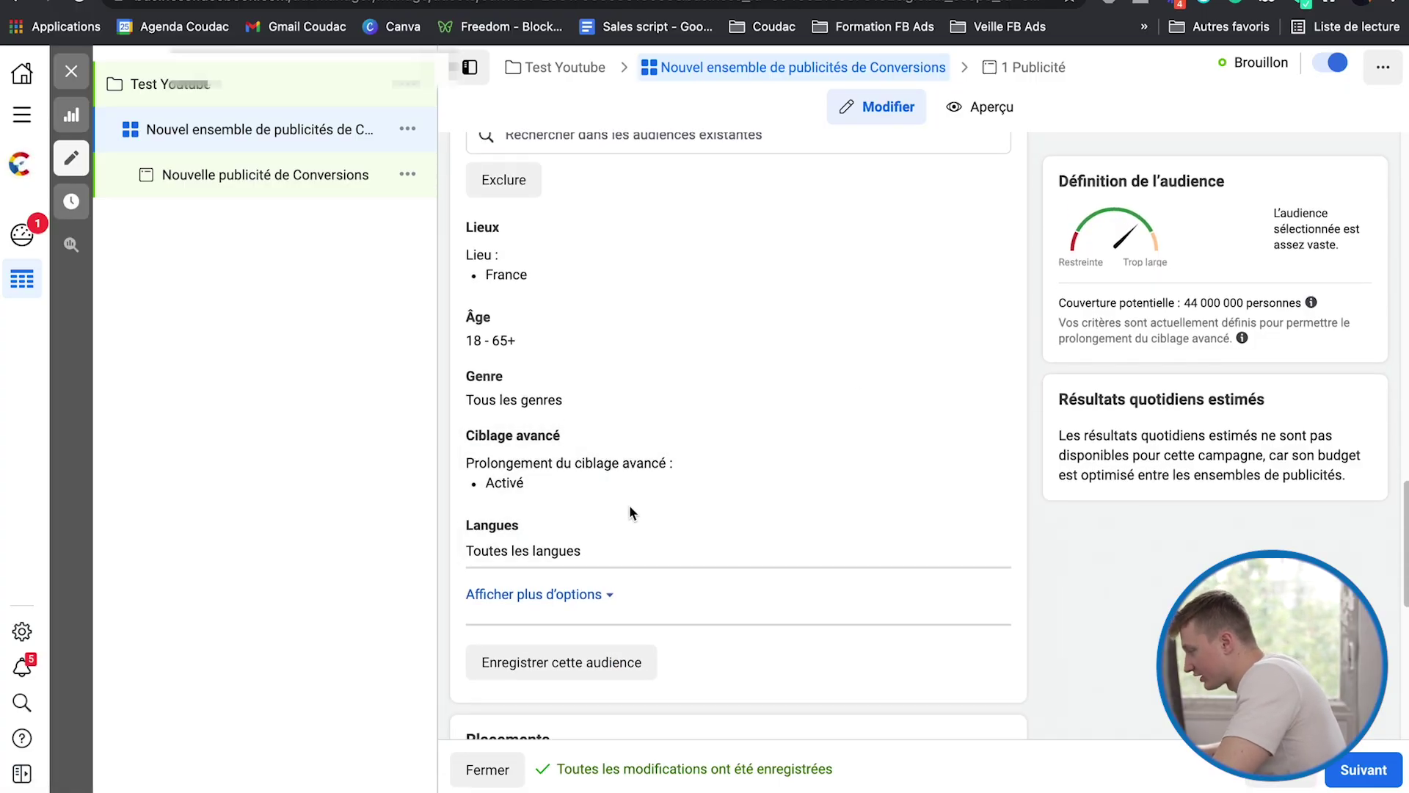
pyautogui.click(973, 440)
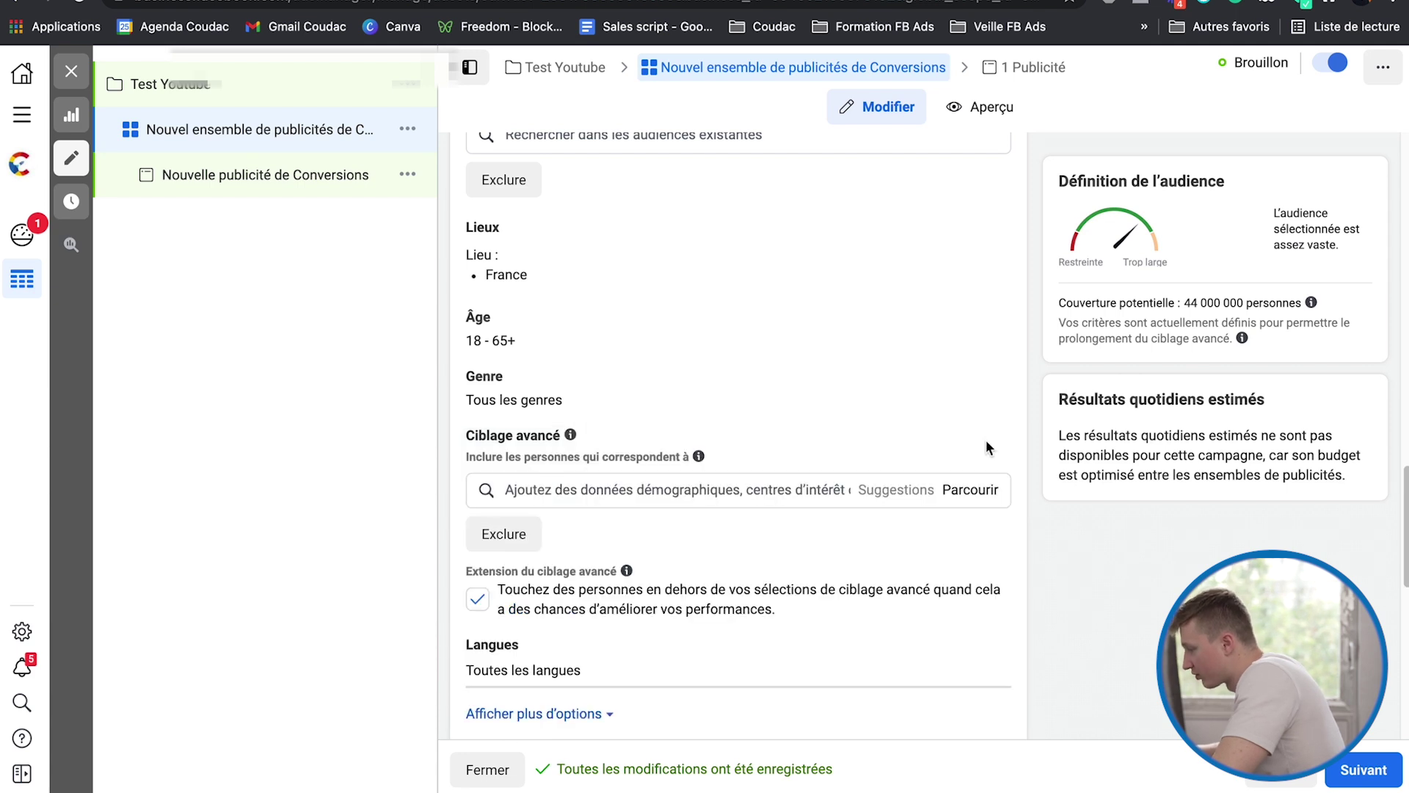
pyautogui.click(646, 477)
pyautogui.write('tennis')
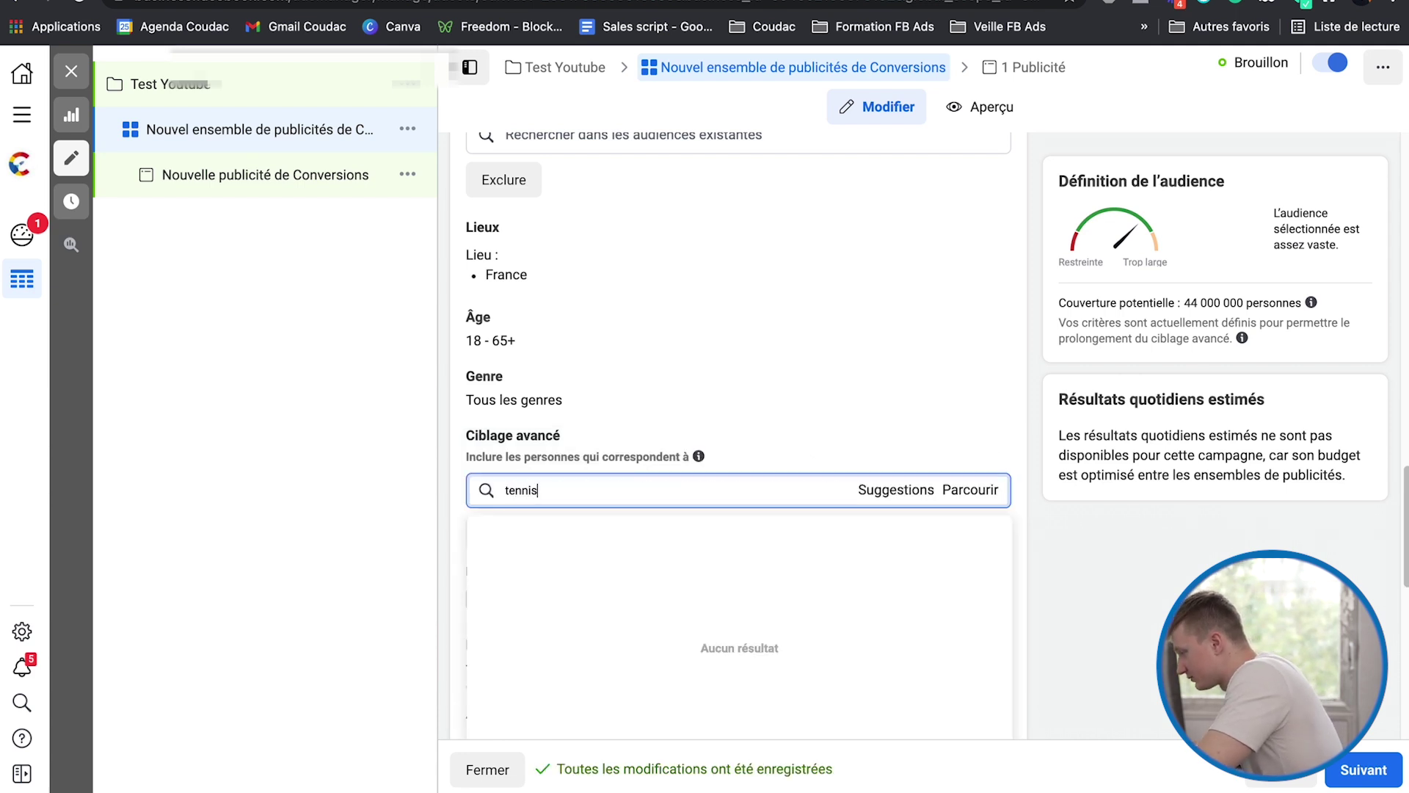
pyautogui.click(618, 565)
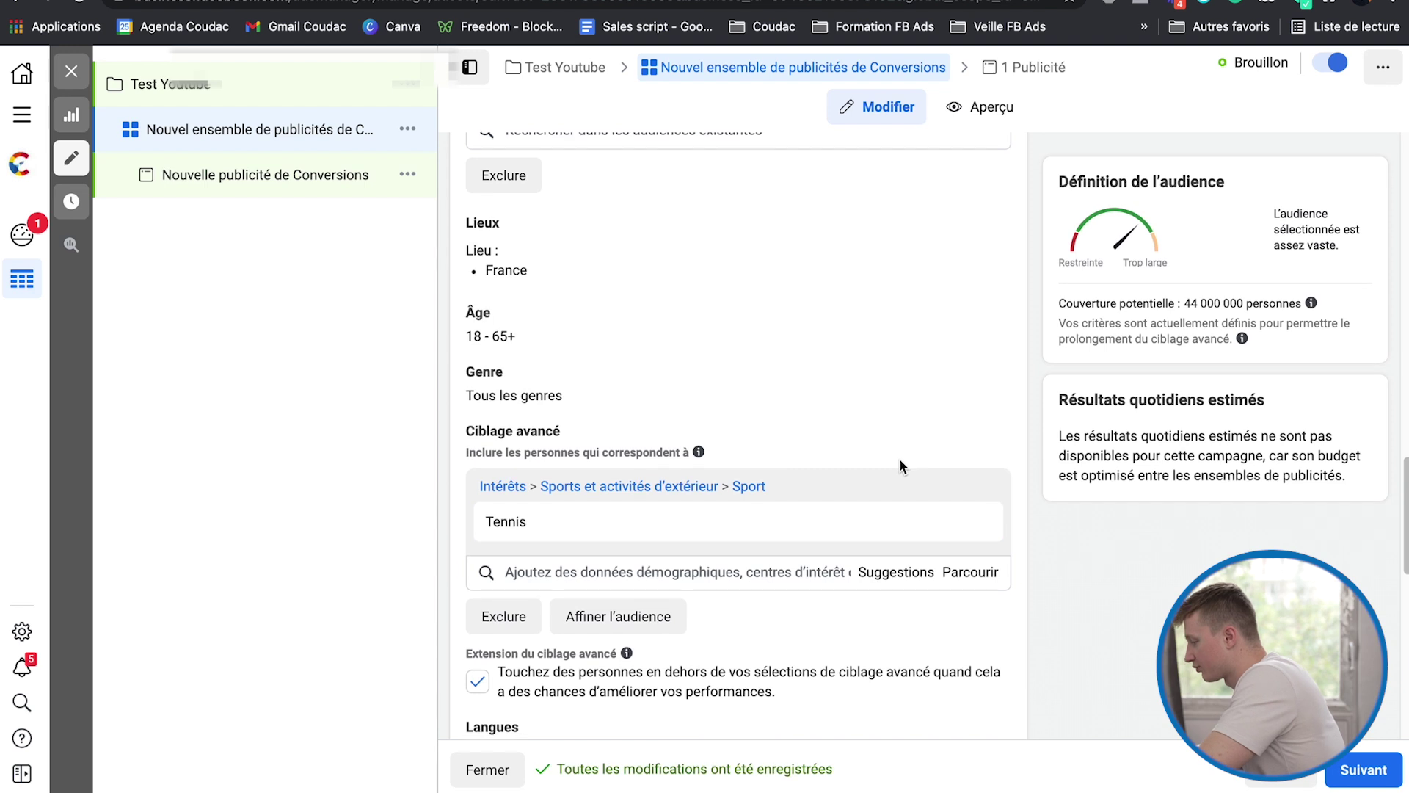
# Step: Review the ad set's placements and its optimisation and delivery settings, including the additional options
pyautogui.scroll(-3, 866, 514)
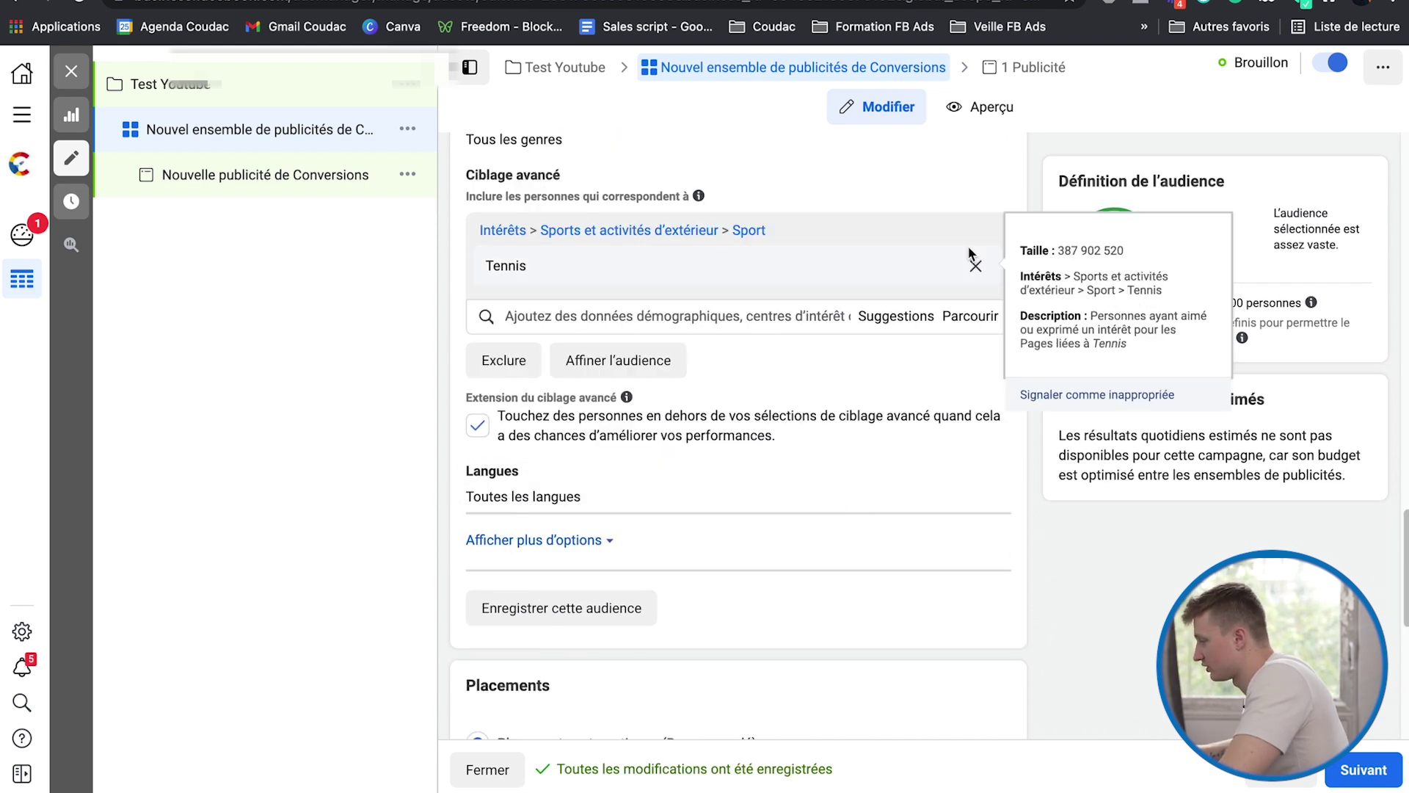
pyautogui.scroll(-3, 880, 301)
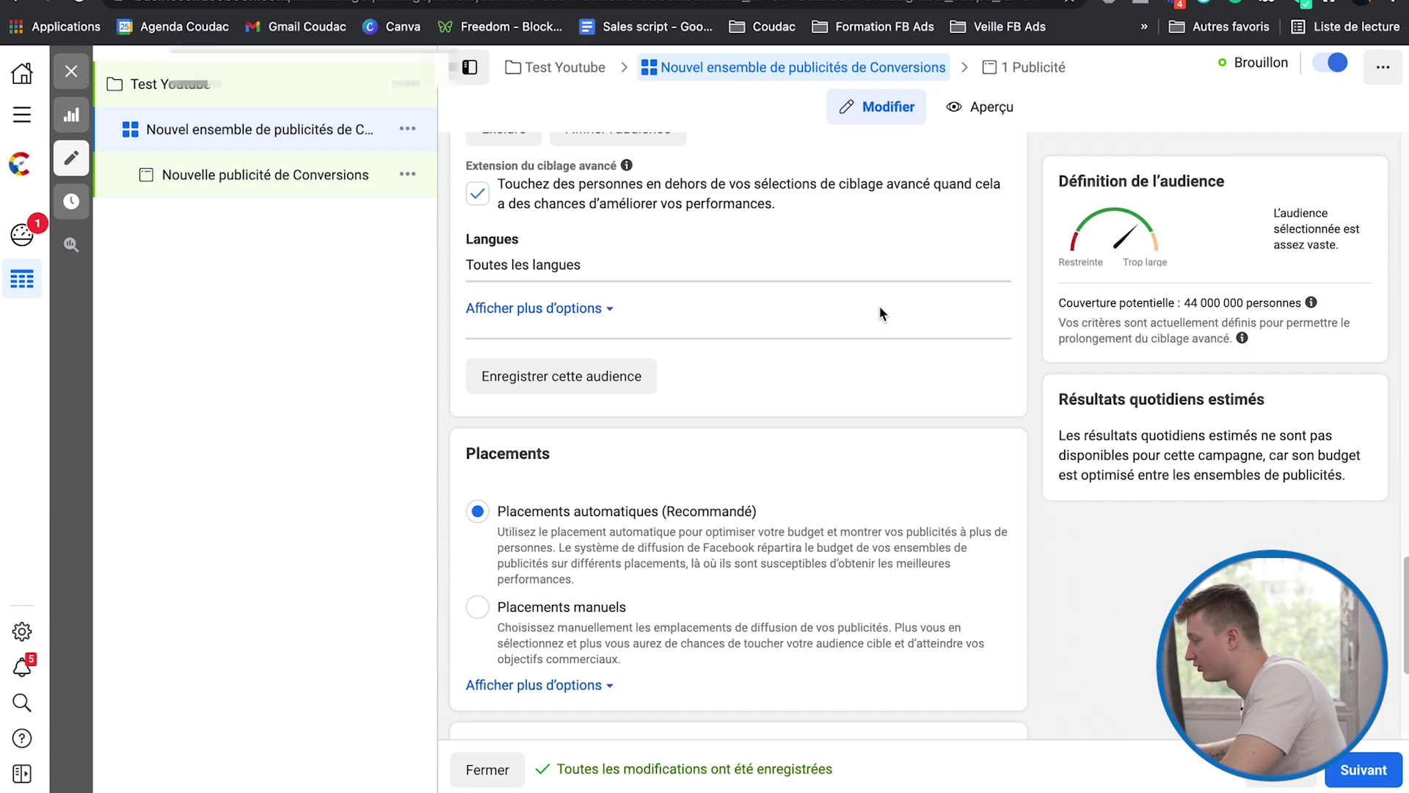
pyautogui.scroll(-4, 881, 313)
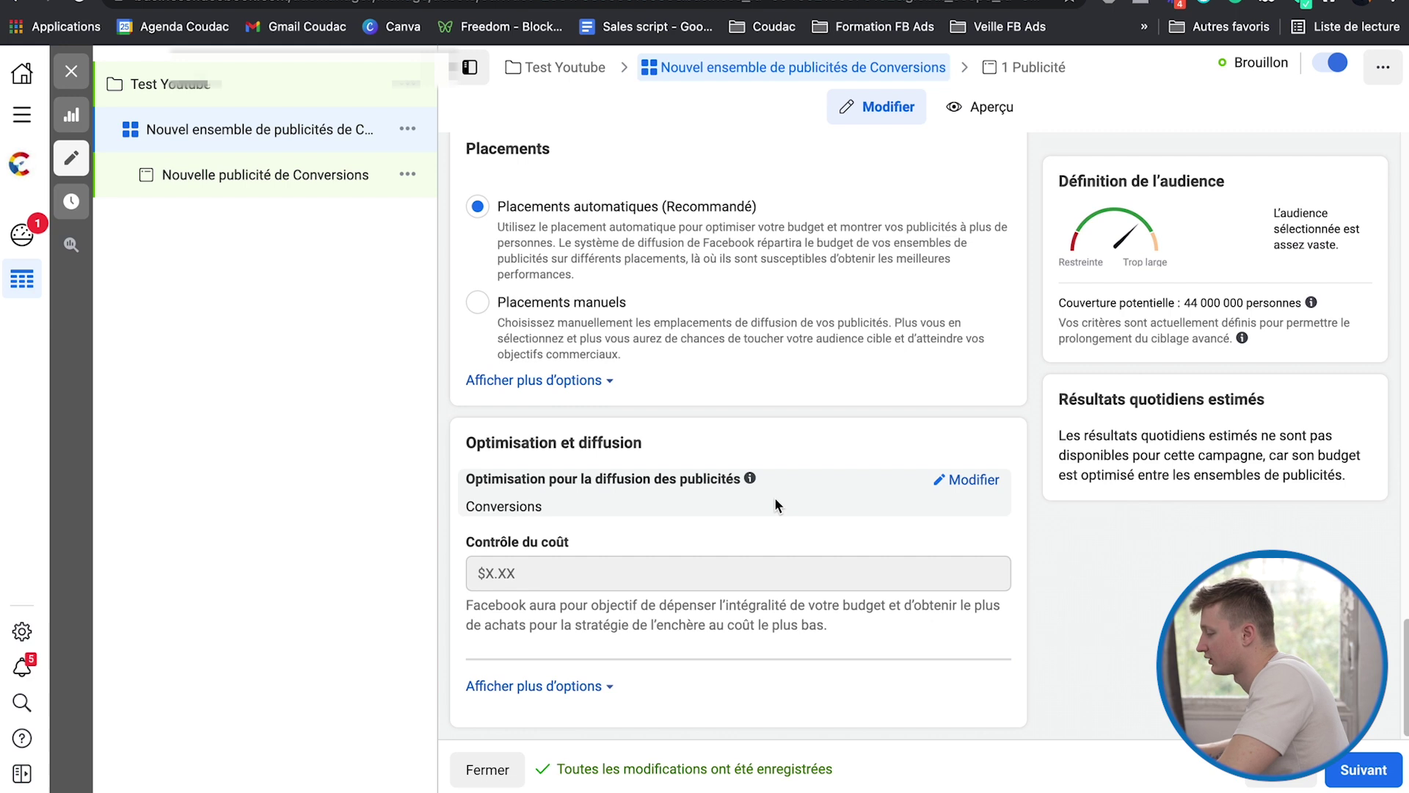
pyautogui.click(607, 686)
pyautogui.scroll(-2, 761, 488)
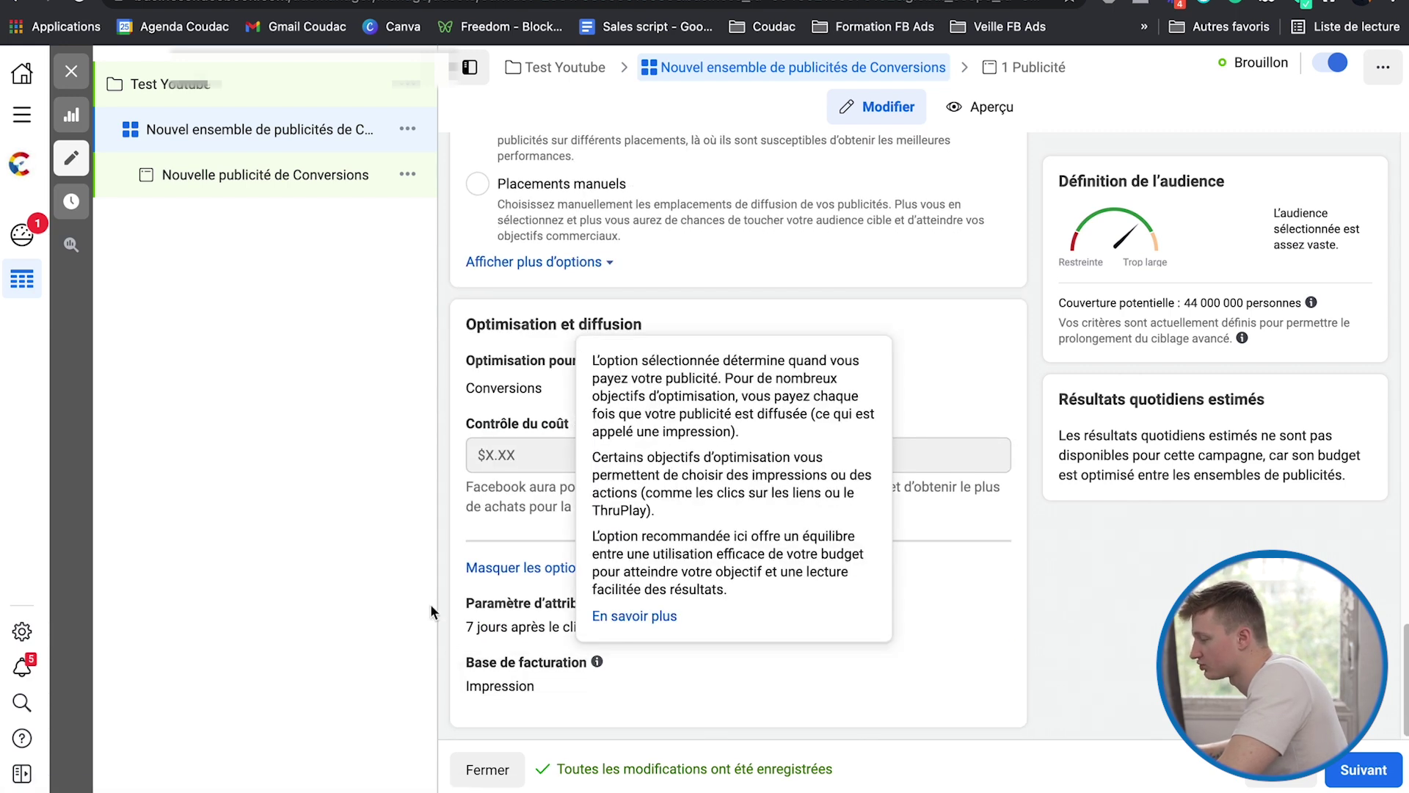
# Step: Rename the ad set as "Tennis"
pyautogui.click(221, 129)
pyautogui.moveTo(776, 220); pyautogui.dragTo(490, 196)
pyautogui.write('Tennis')
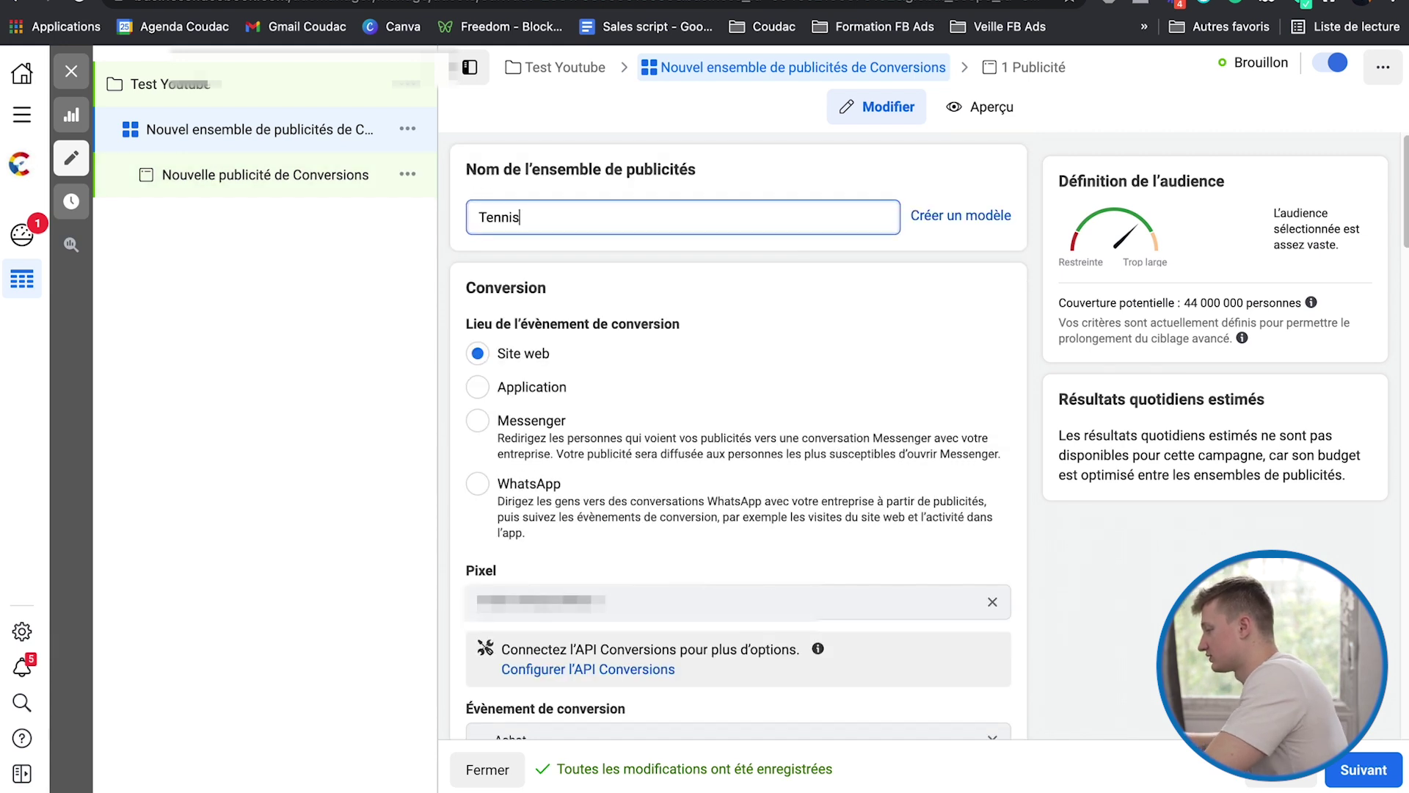
pyautogui.click(303, 211)
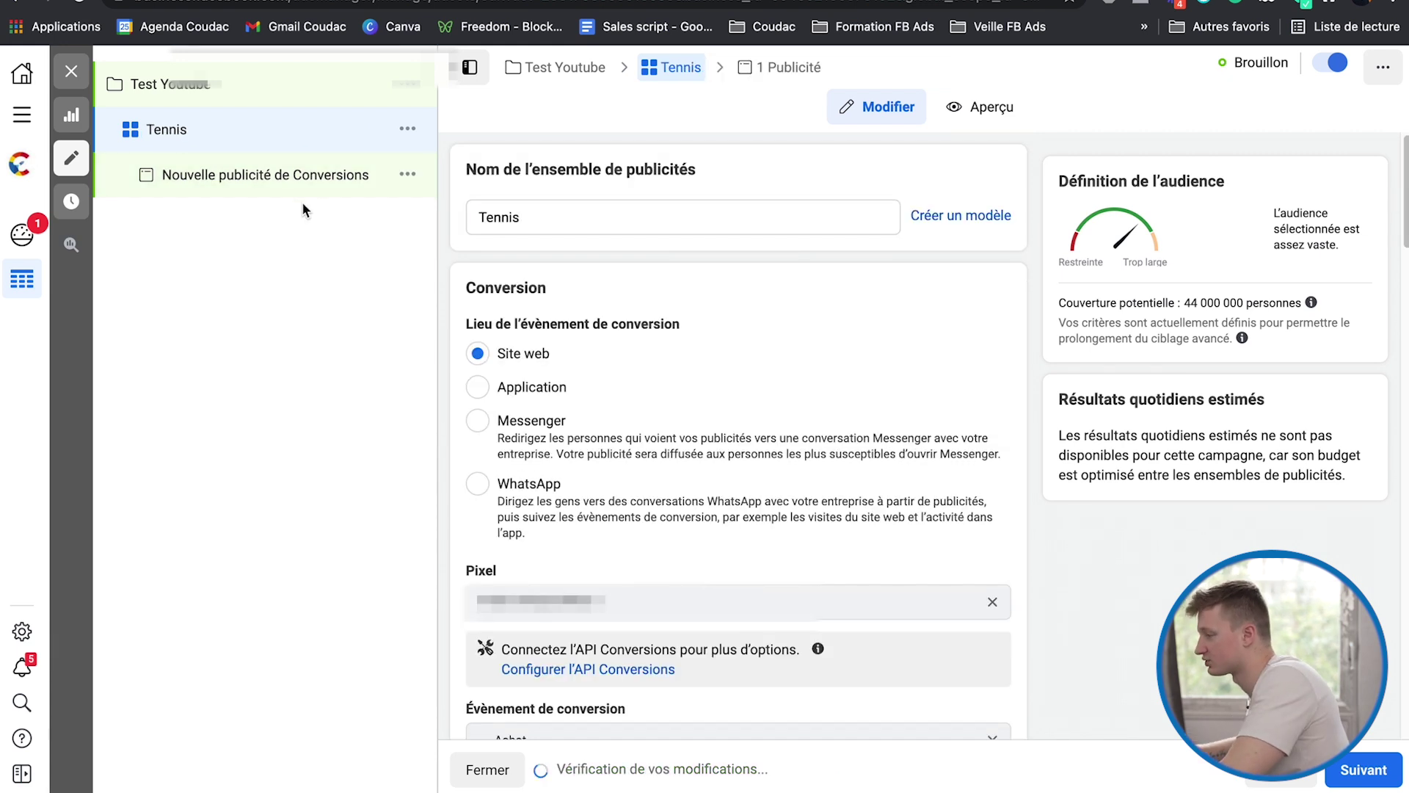
# Step: Open the new conversions ad in the Tennis ad set, assign the business's Facebook Page as its identity, and collapse the error notice
pyautogui.click(262, 178)
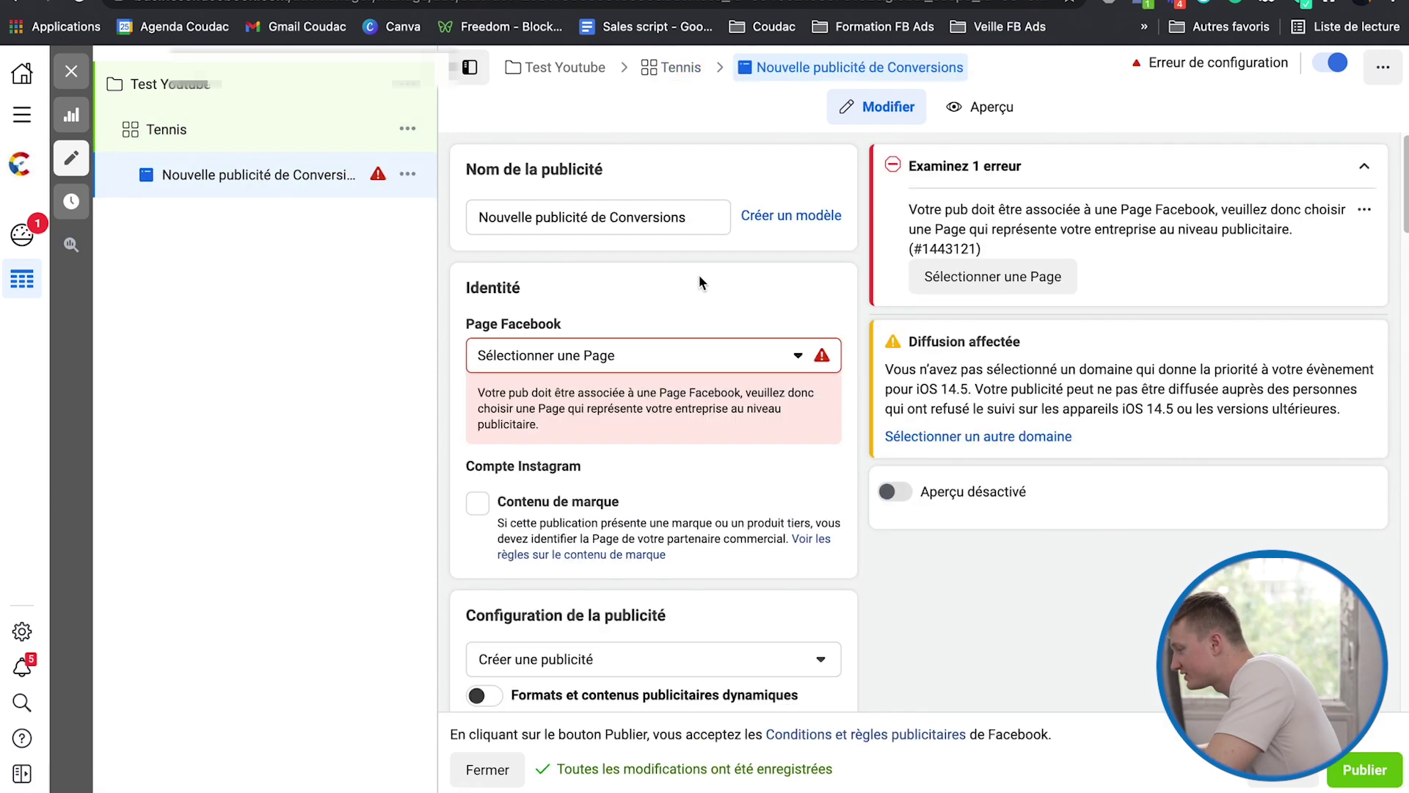
pyautogui.click(740, 358)
pyautogui.click(720, 606)
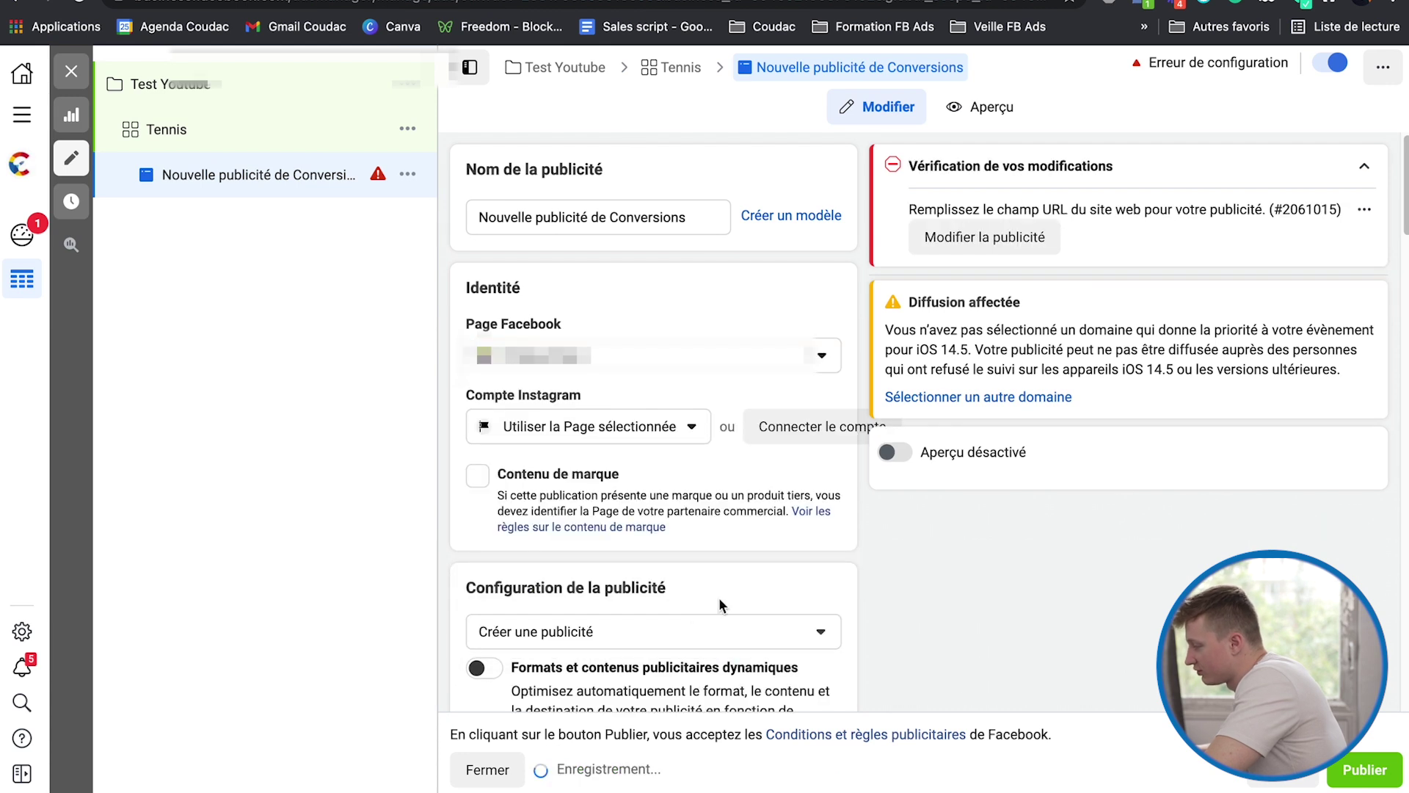
pyautogui.scroll(-2, 792, 276)
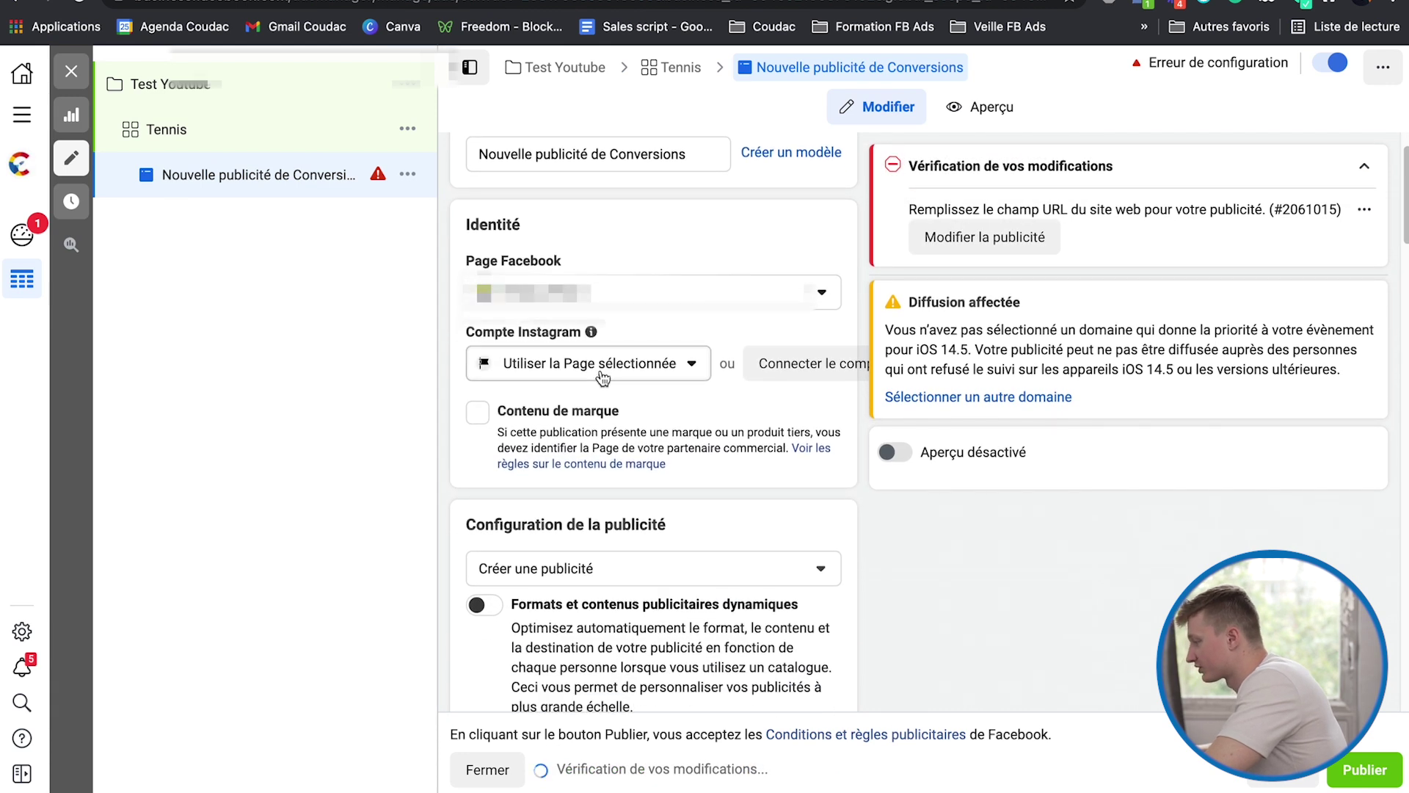
pyautogui.scroll(-1, 617, 419)
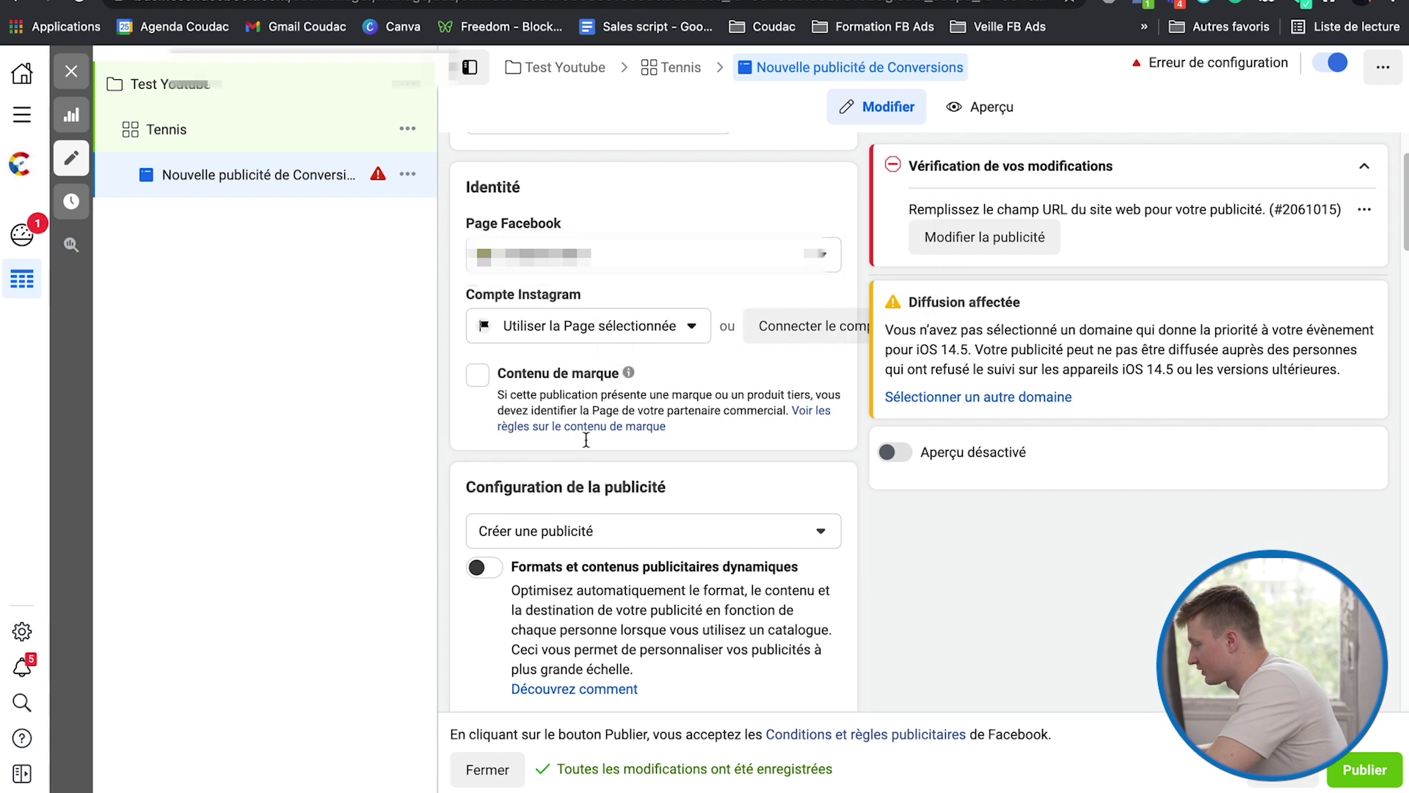
pyautogui.click(1363, 171)
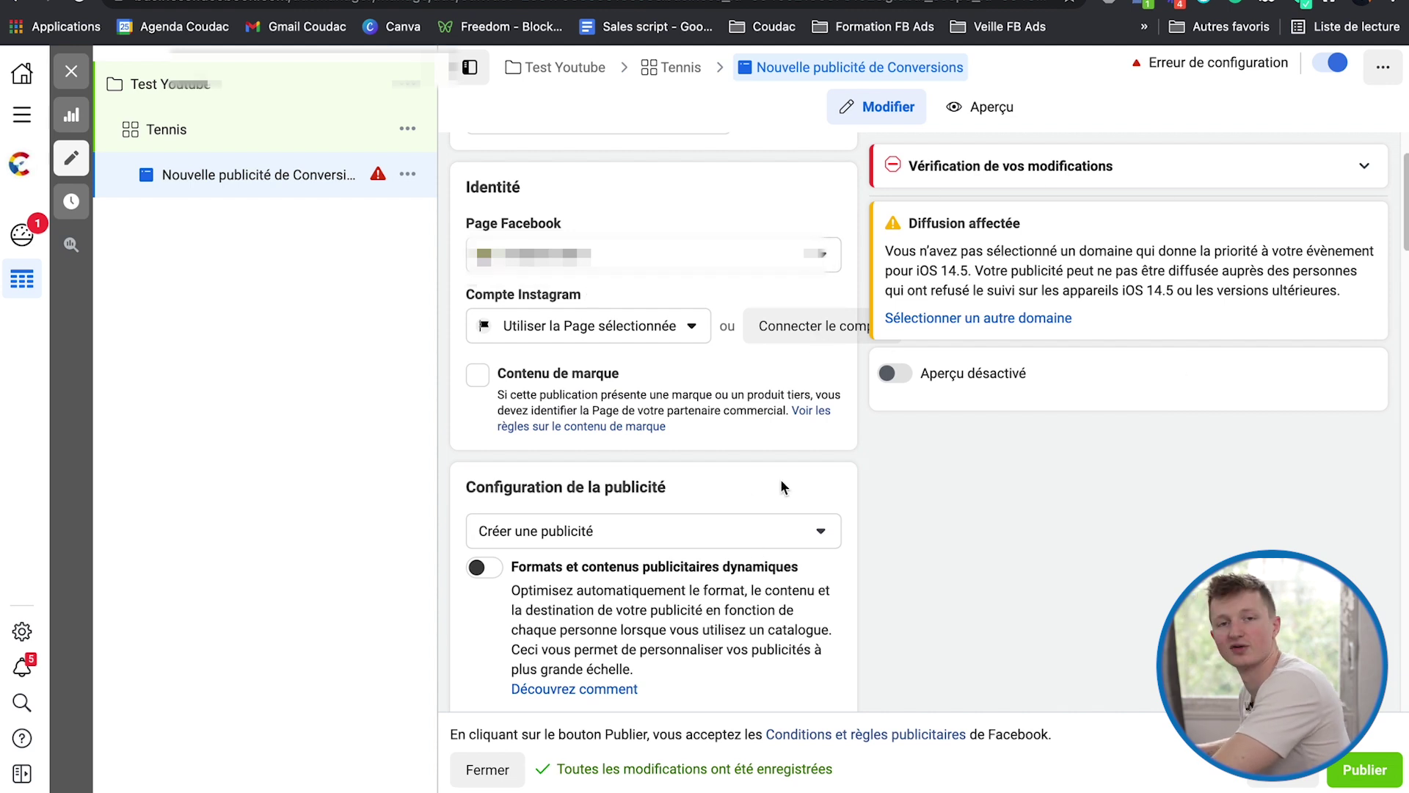
# Step: Add an image to the ad's creative, keeping the default placement crops and leaving the media enhancements unselected
pyautogui.scroll(-4, 781, 484)
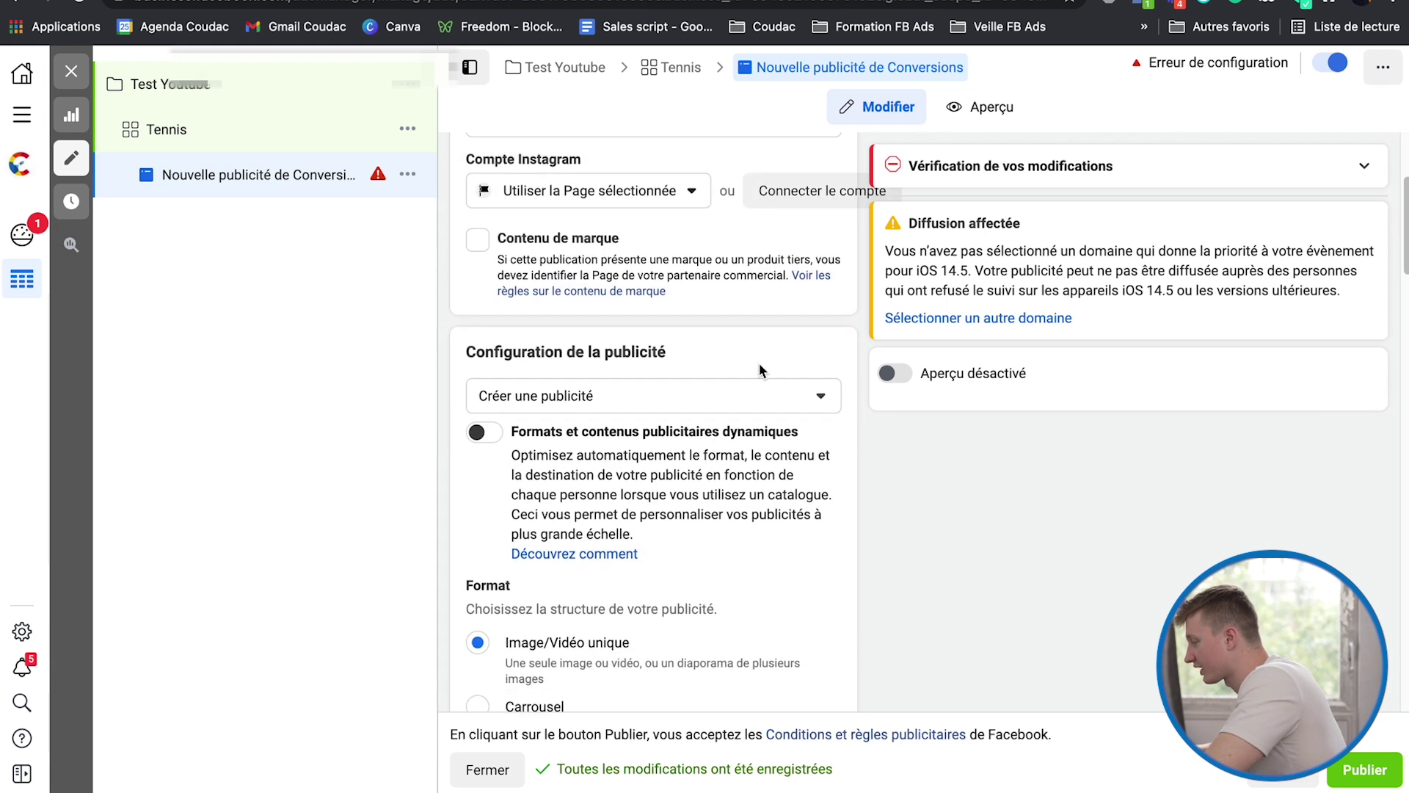
pyautogui.scroll(-3, 665, 407)
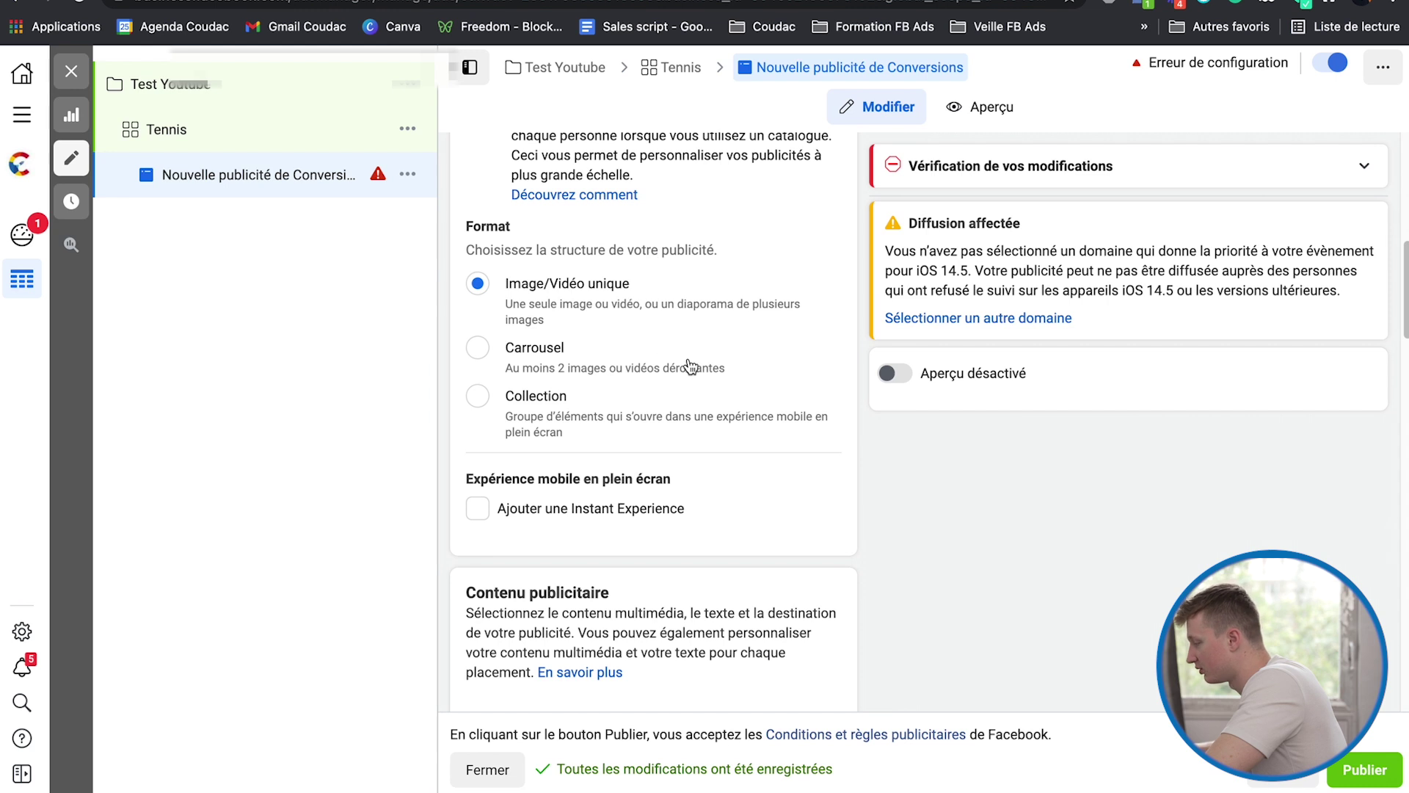
pyautogui.scroll(-5, 690, 365)
pyautogui.click(672, 376)
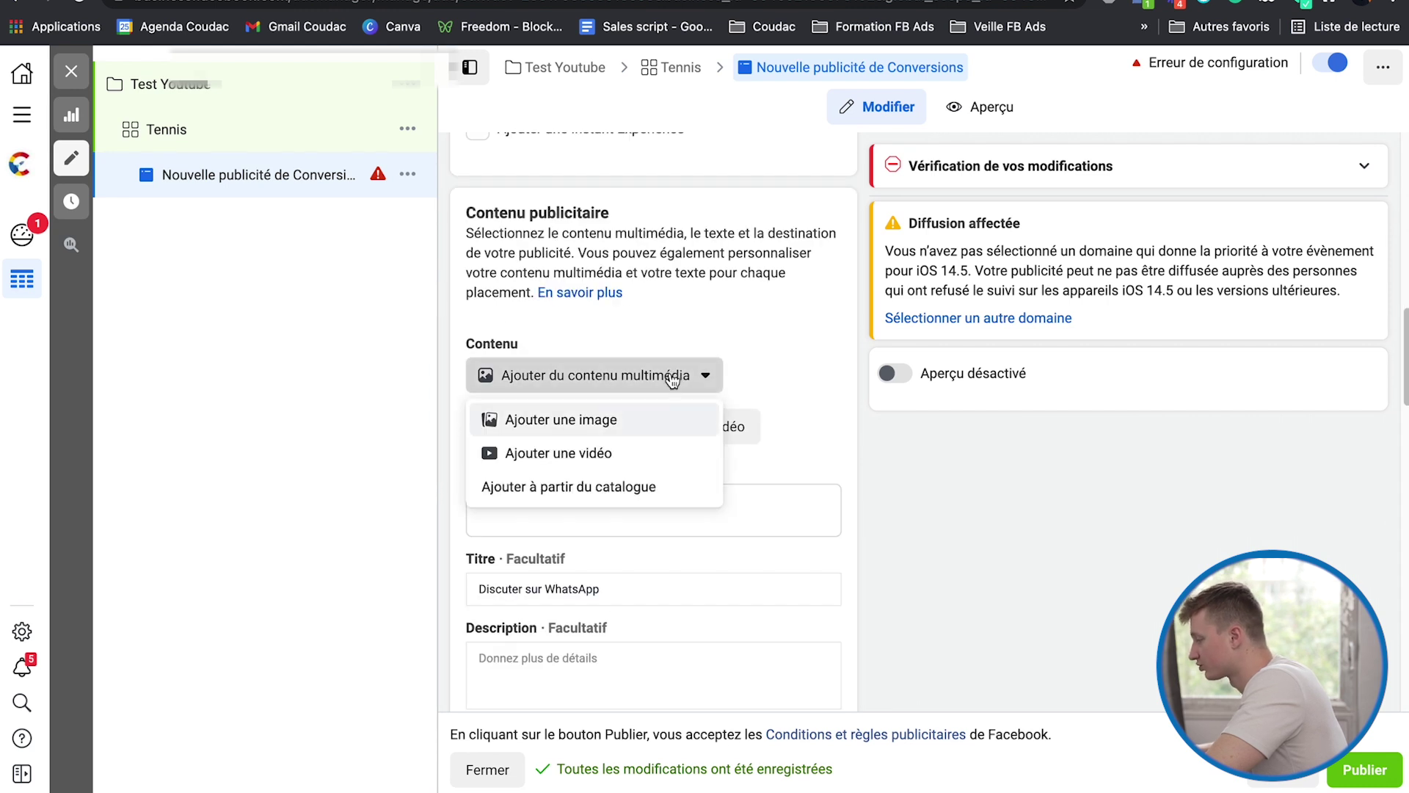
pyautogui.click(595, 419)
pyautogui.click(592, 413)
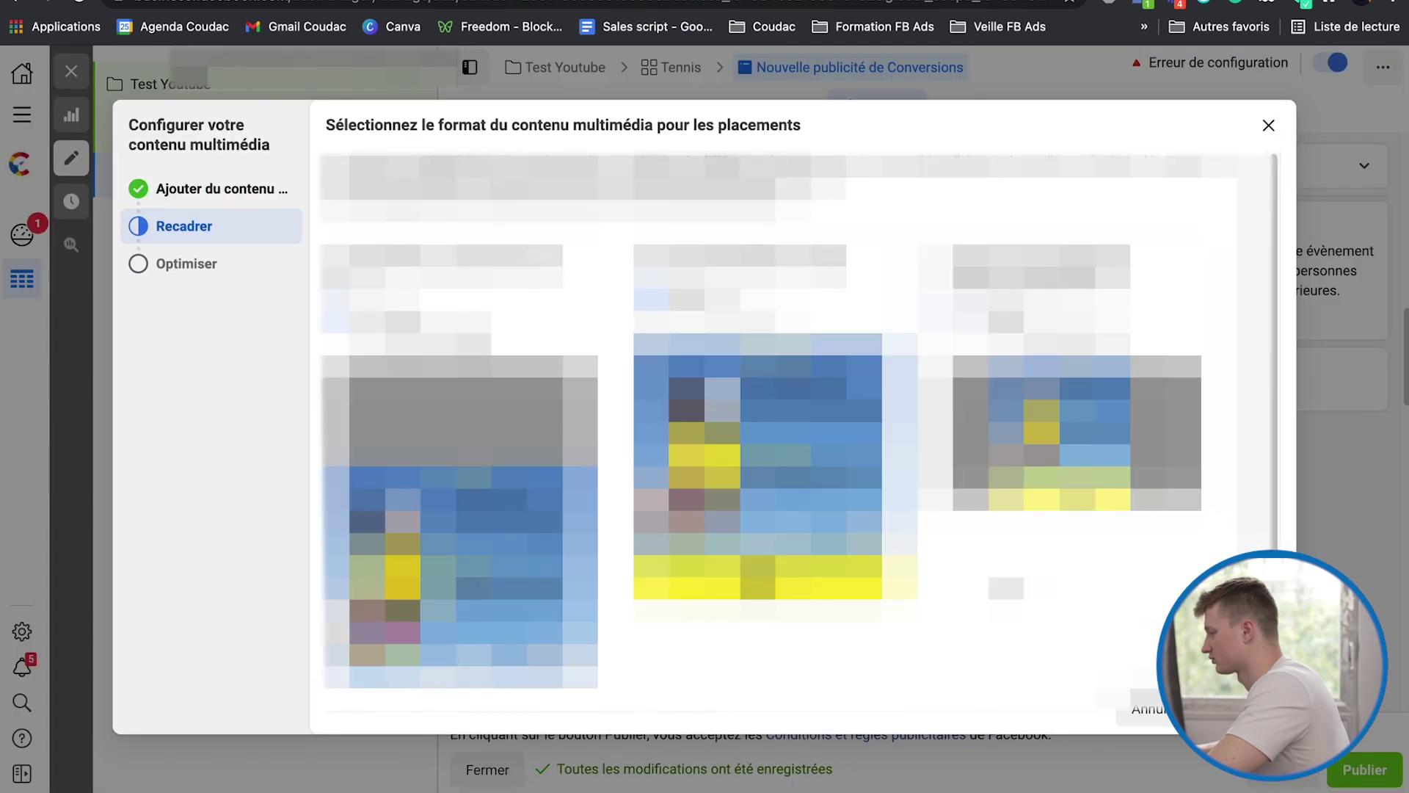
pyautogui.click(1248, 709)
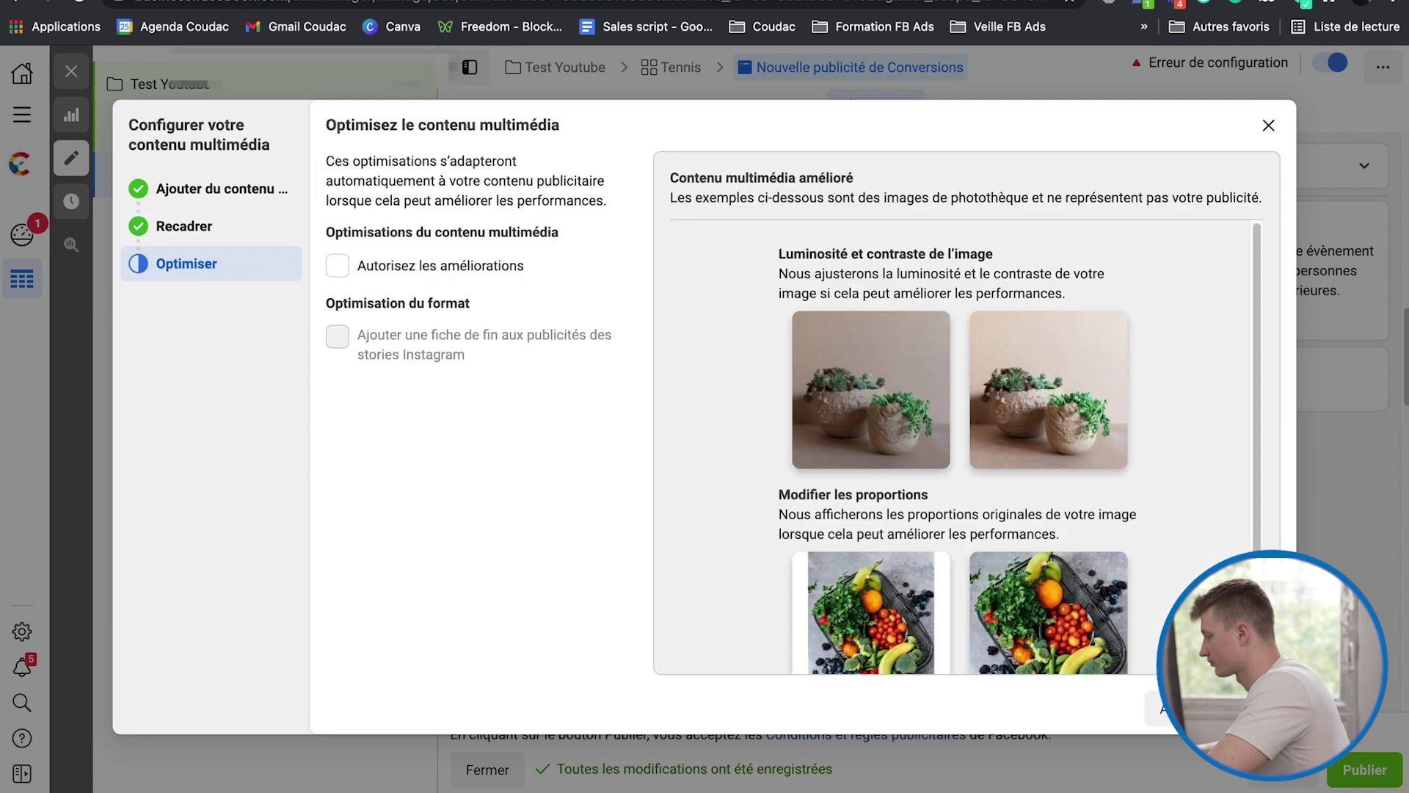
pyautogui.click(1248, 709)
# Step: Enter "Testttettett" as the ad's primary text and select the existing title text
pyautogui.scroll(-2, 667, 453)
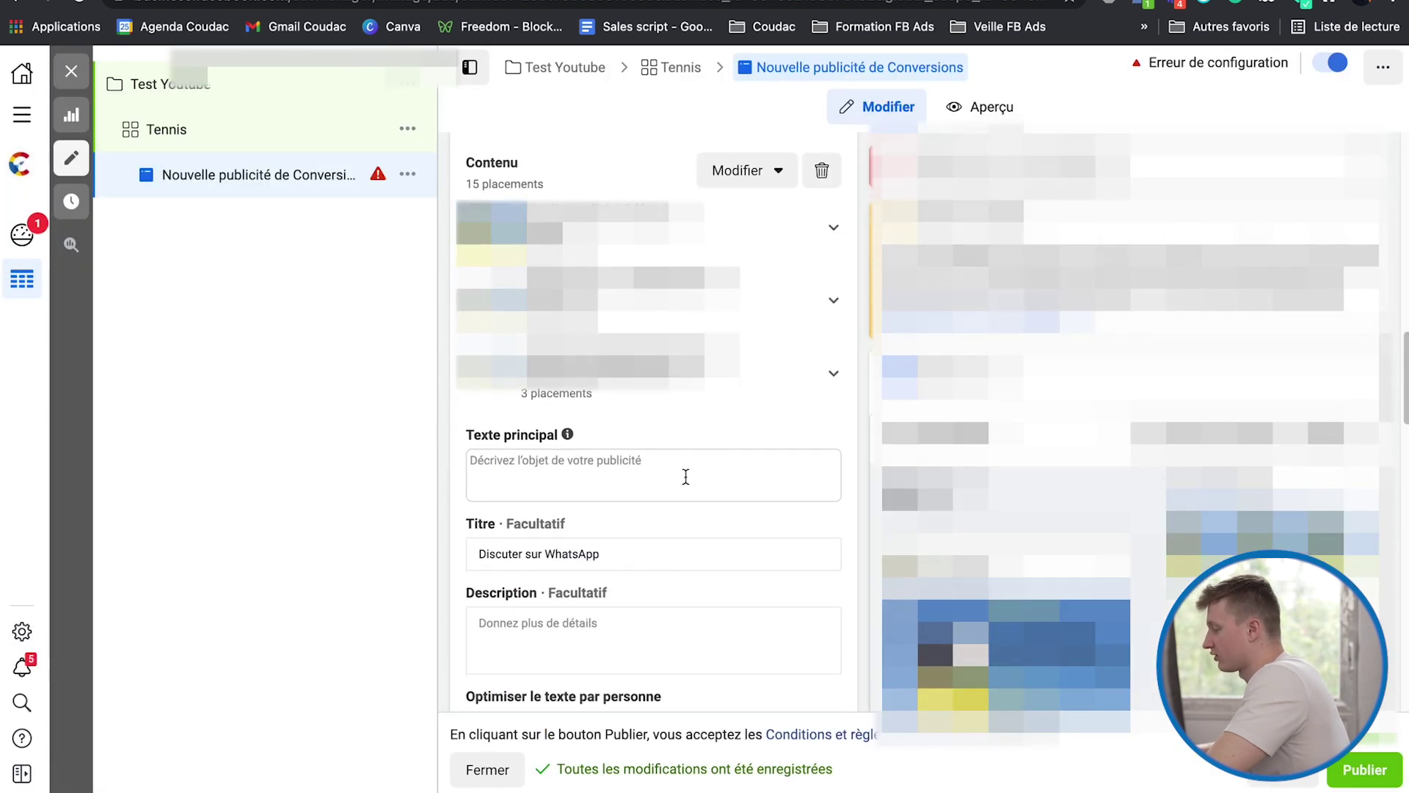
pyautogui.click(685, 476)
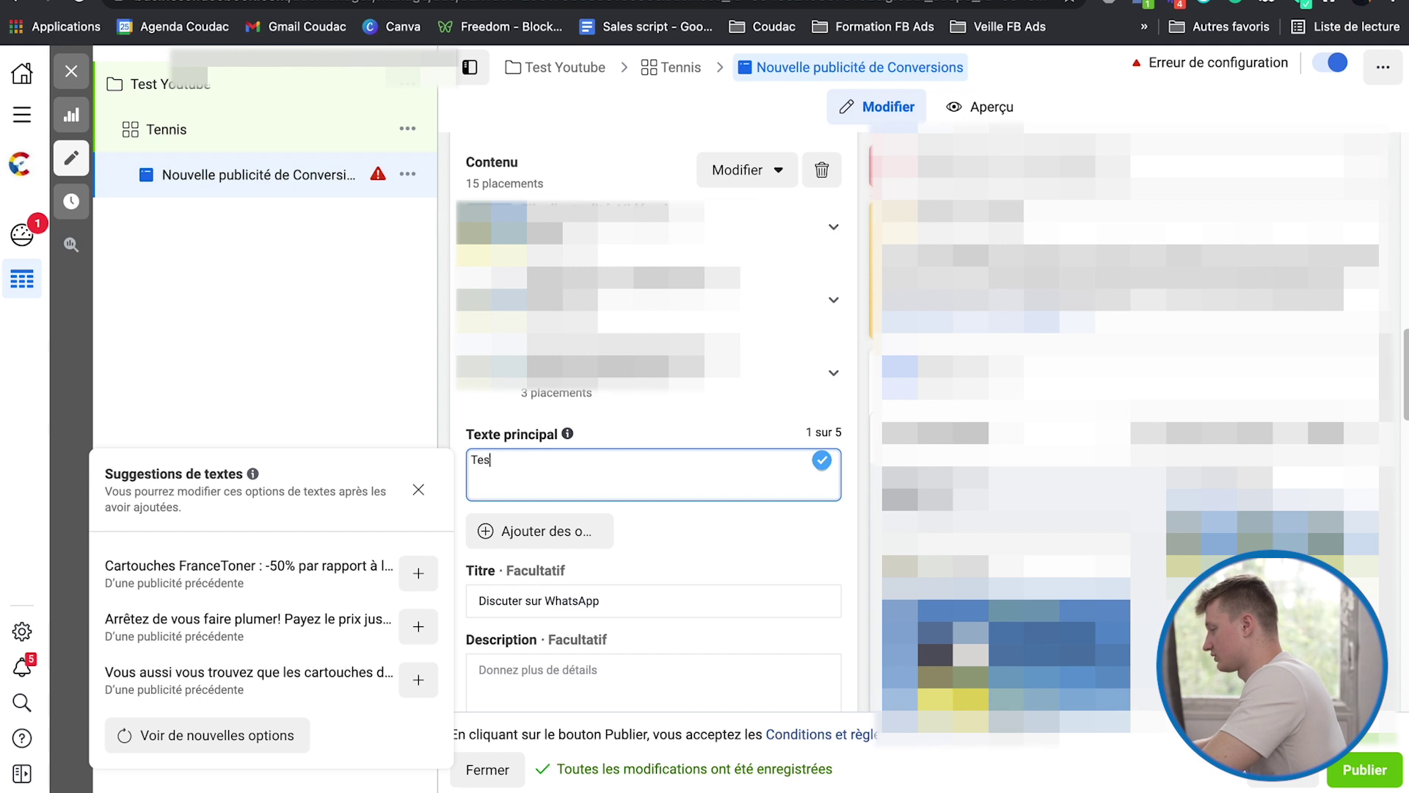
pyautogui.click(503, 575)
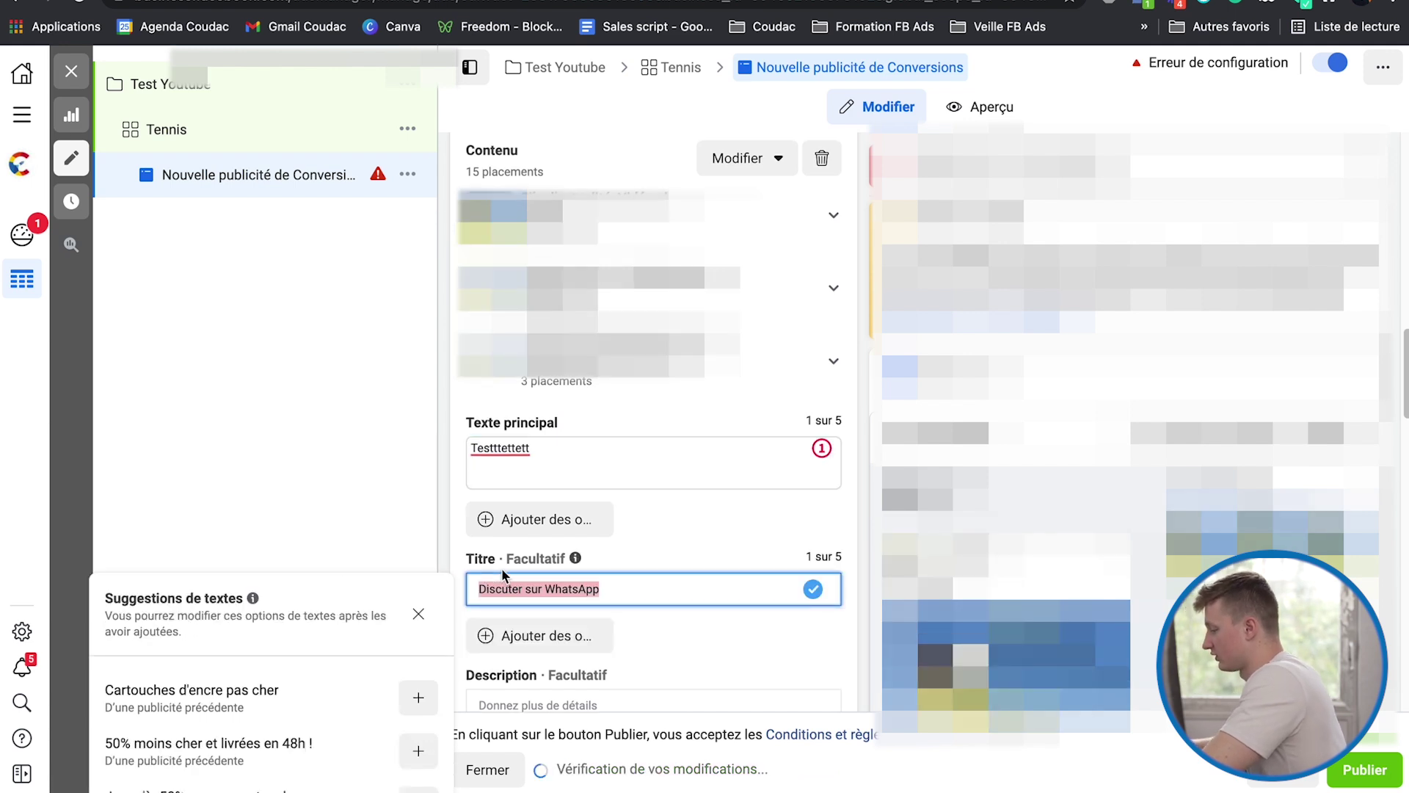
# Step: Set the ad's call-to-action to Acheter, below the website destination settings
pyautogui.scroll(-12, 912, 290)
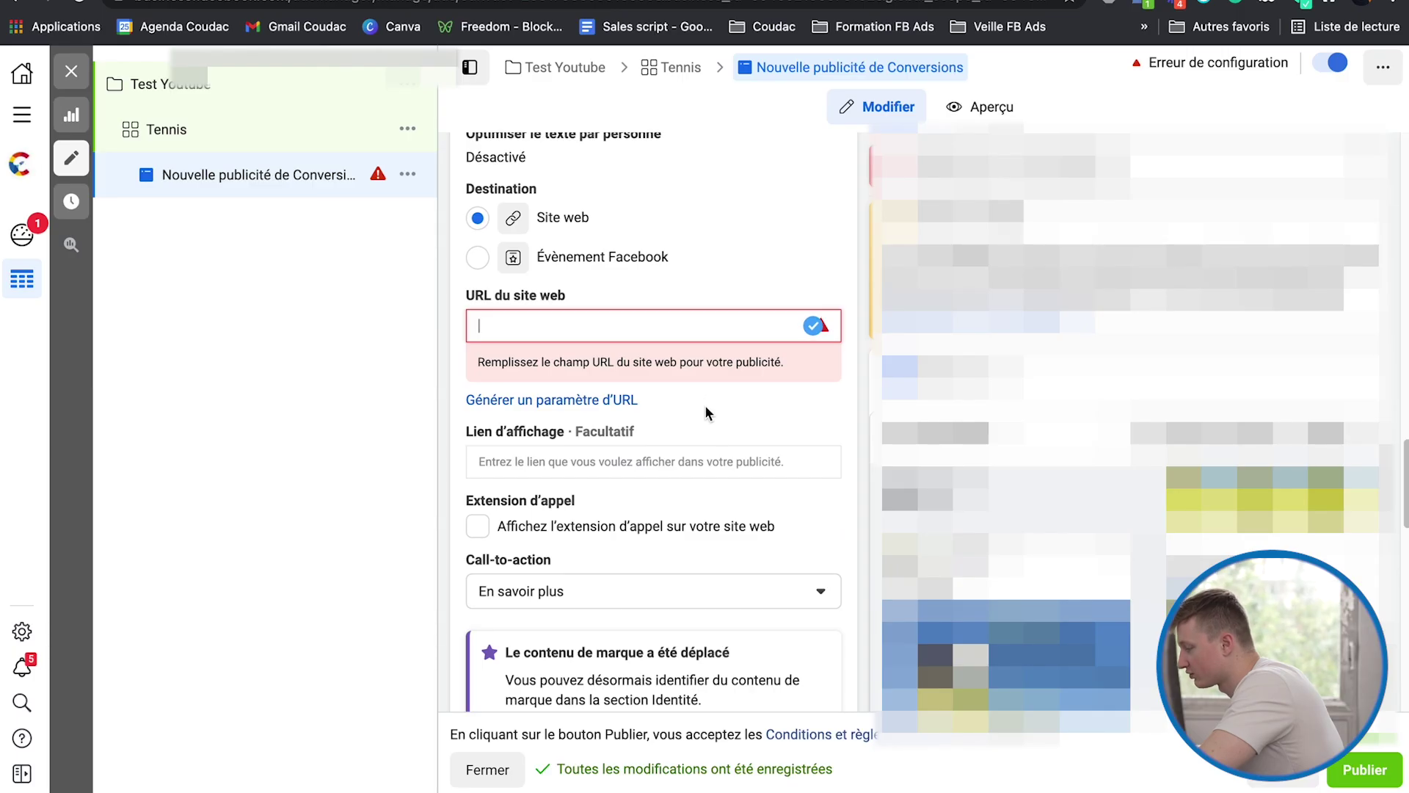
pyautogui.scroll(-1, 646, 418)
pyautogui.click(670, 565)
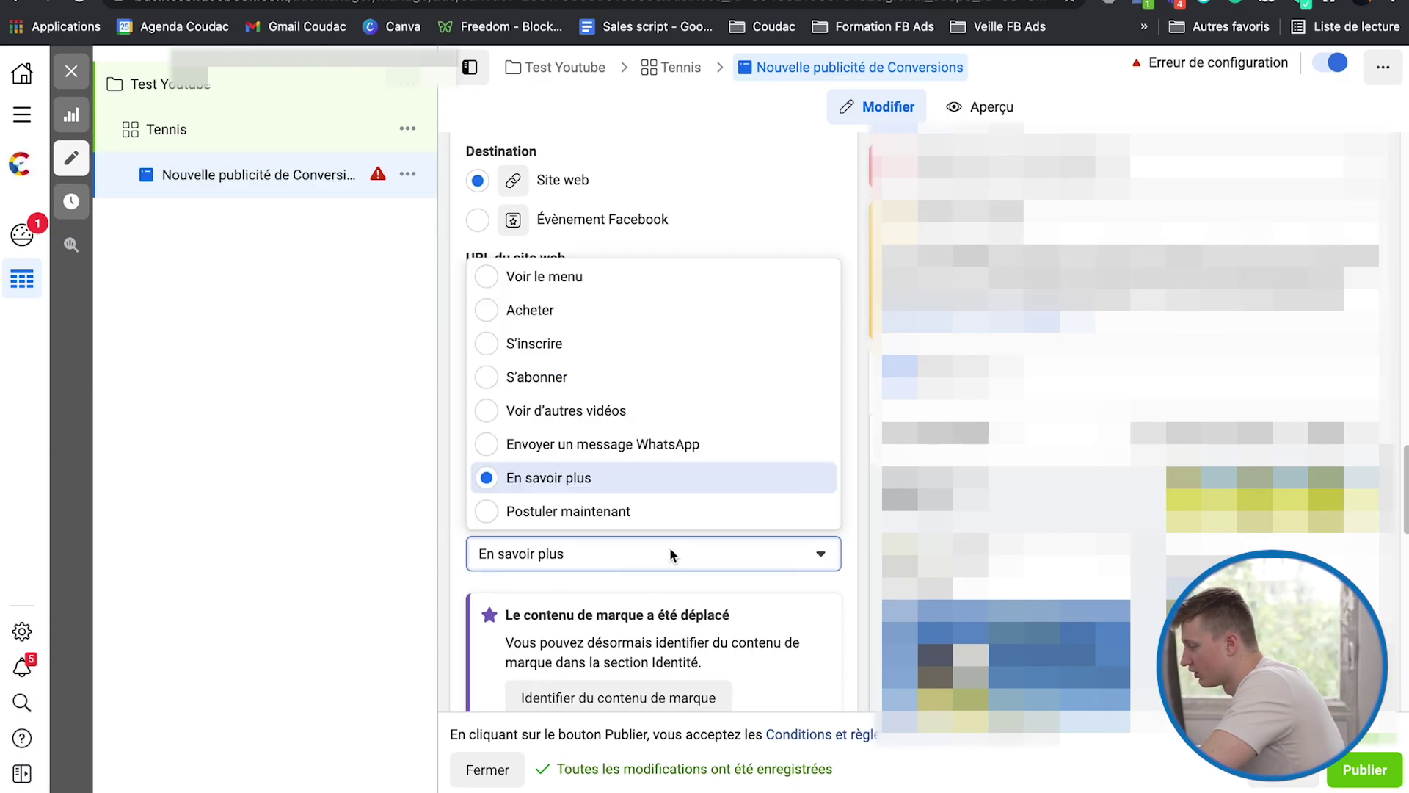
pyautogui.click(529, 310)
pyautogui.scroll(-2, 753, 453)
pyautogui.scroll(-2, 754, 452)
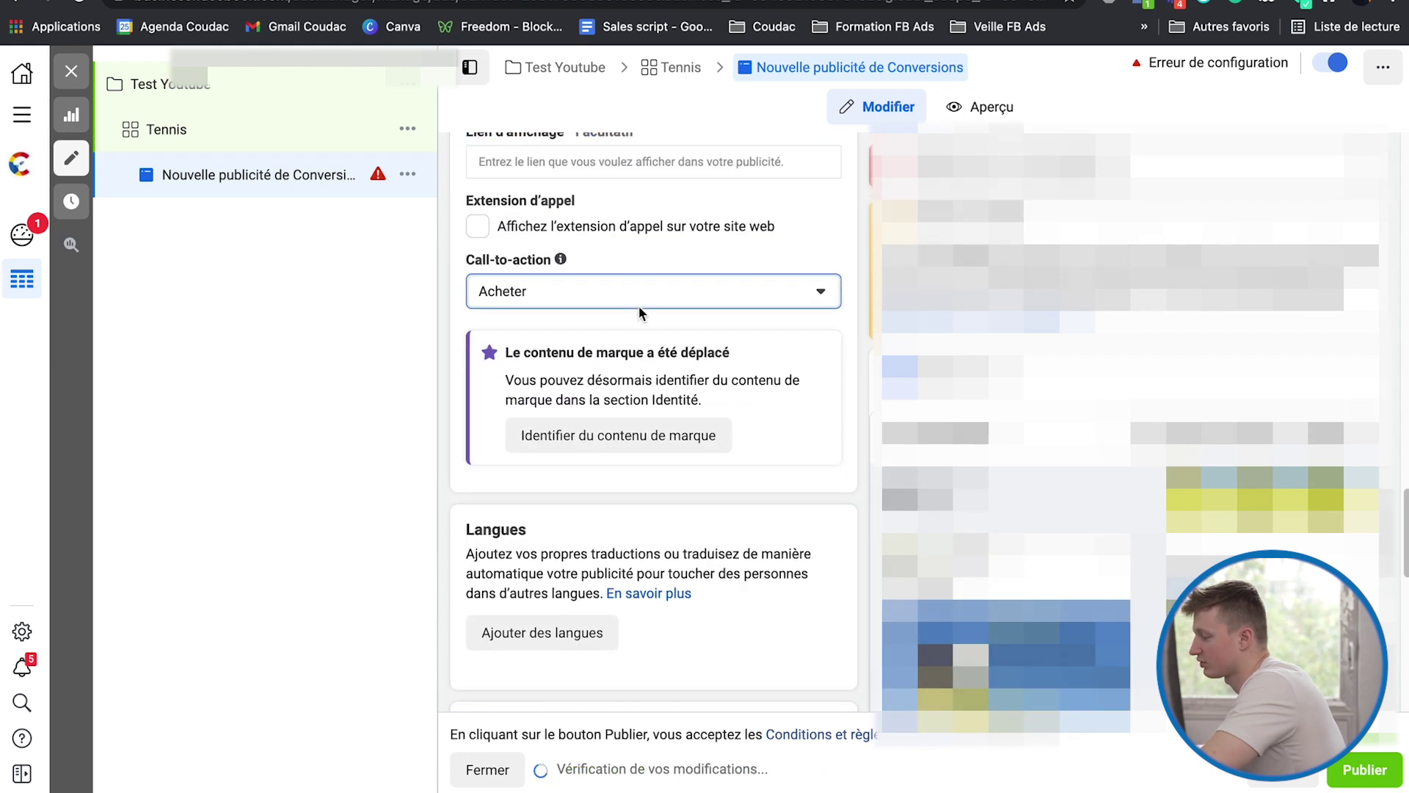